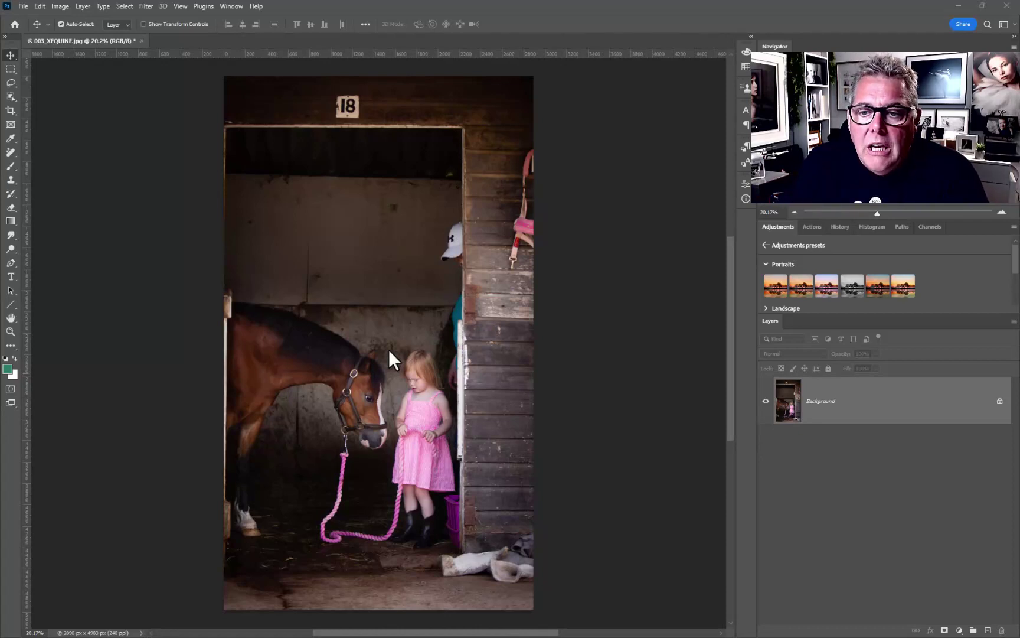
# - Duplicate the Background layer and move the contextual task bar to the upper edge of the photo
pyautogui.click(852, 421)
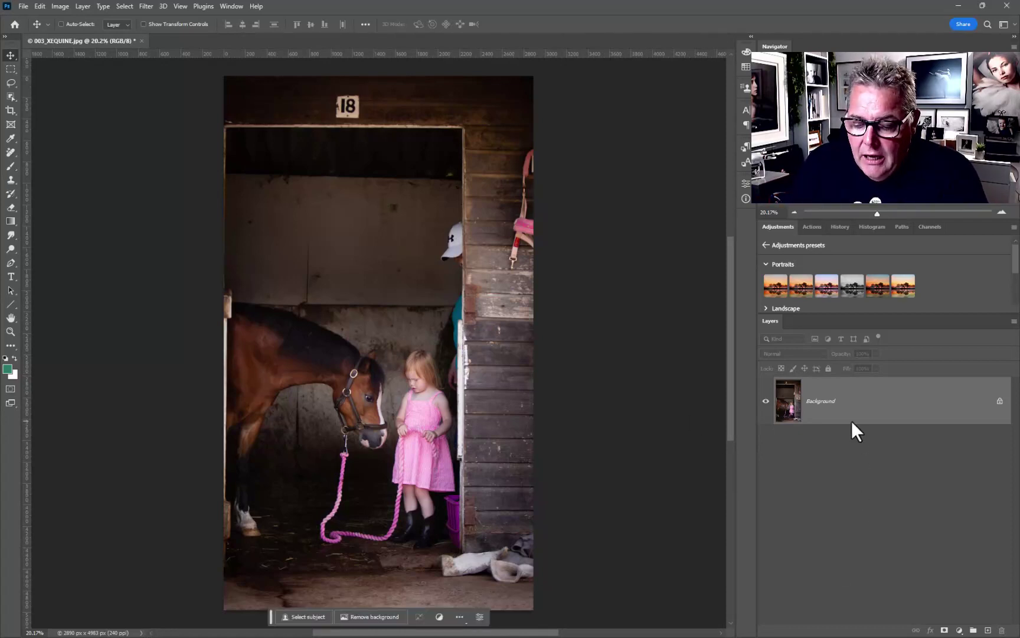
pyautogui.hotkey('ctrl', 'j')
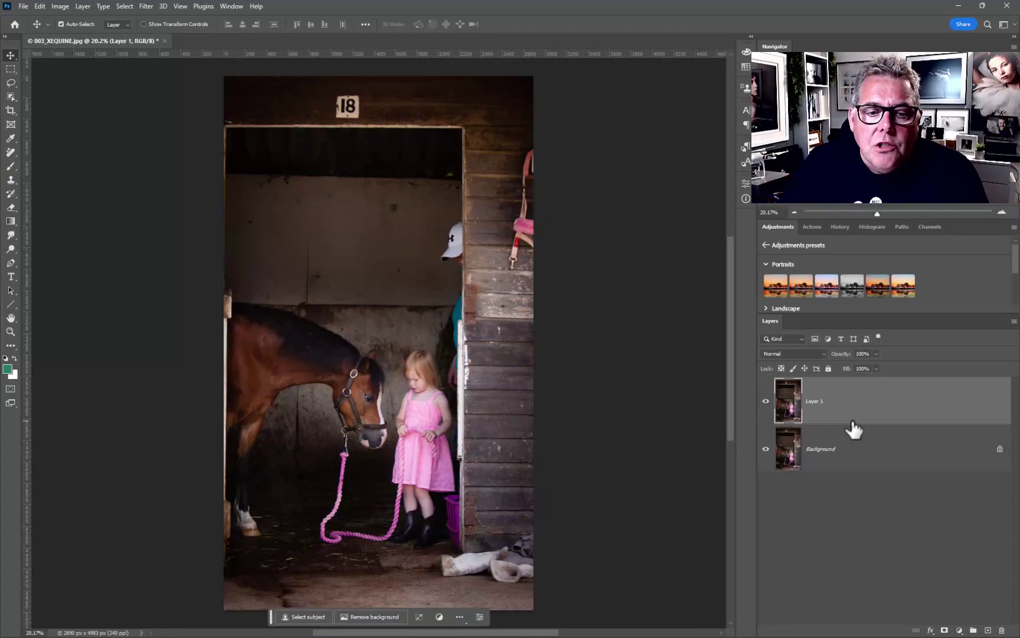
pyautogui.moveTo(270, 618); pyautogui.dragTo(486, 211)
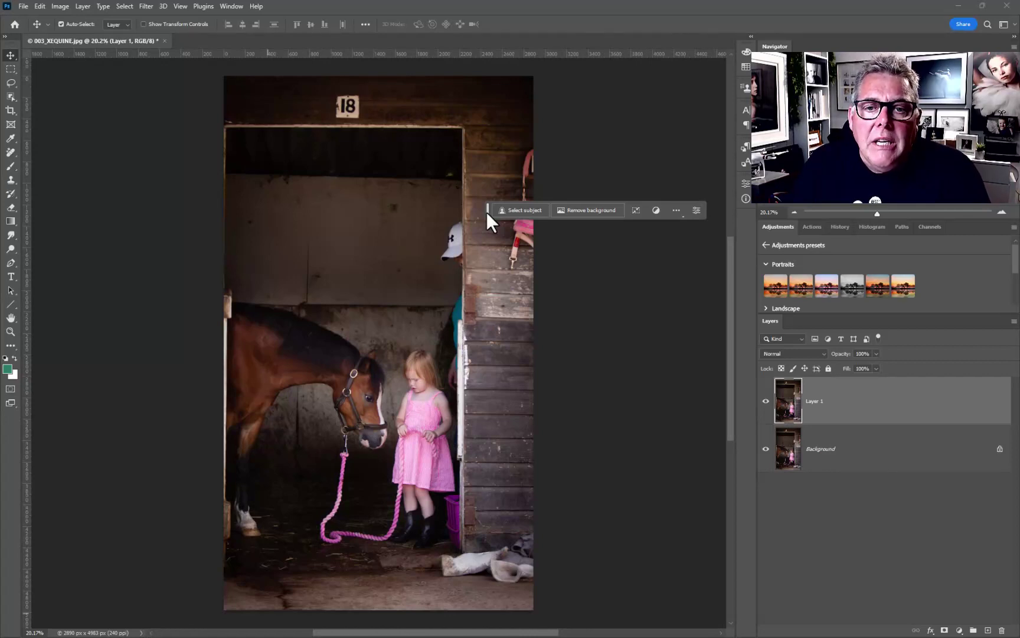
pyautogui.moveTo(487, 211); pyautogui.dragTo(265, 80)
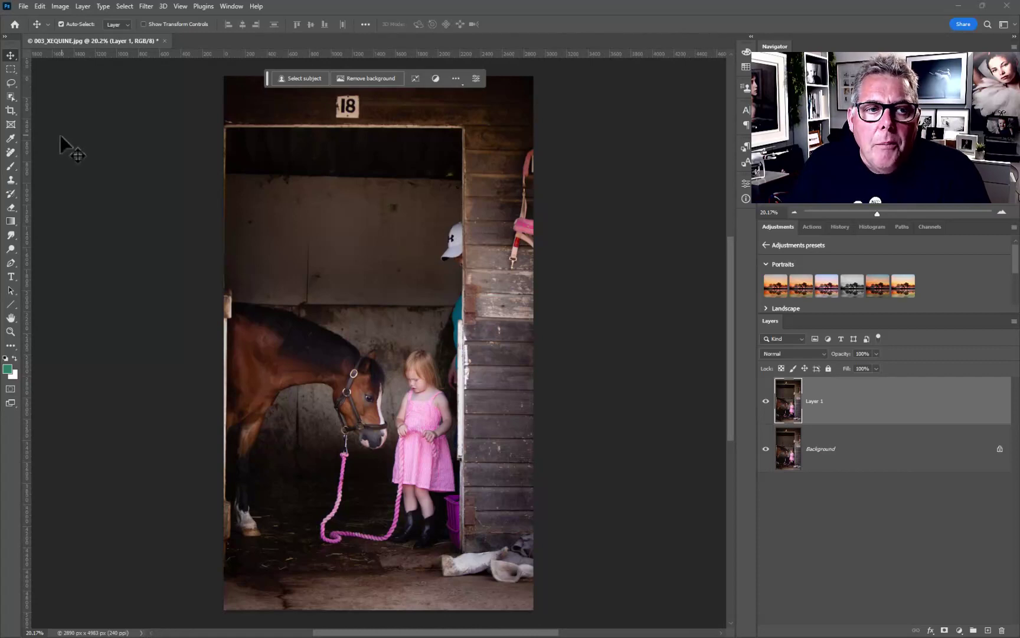
# - Remove the pink halter hanging on the wooden wall using the Remove Tool at size 400
pyautogui.click(10, 152)
pyautogui.rightClick(11, 153)
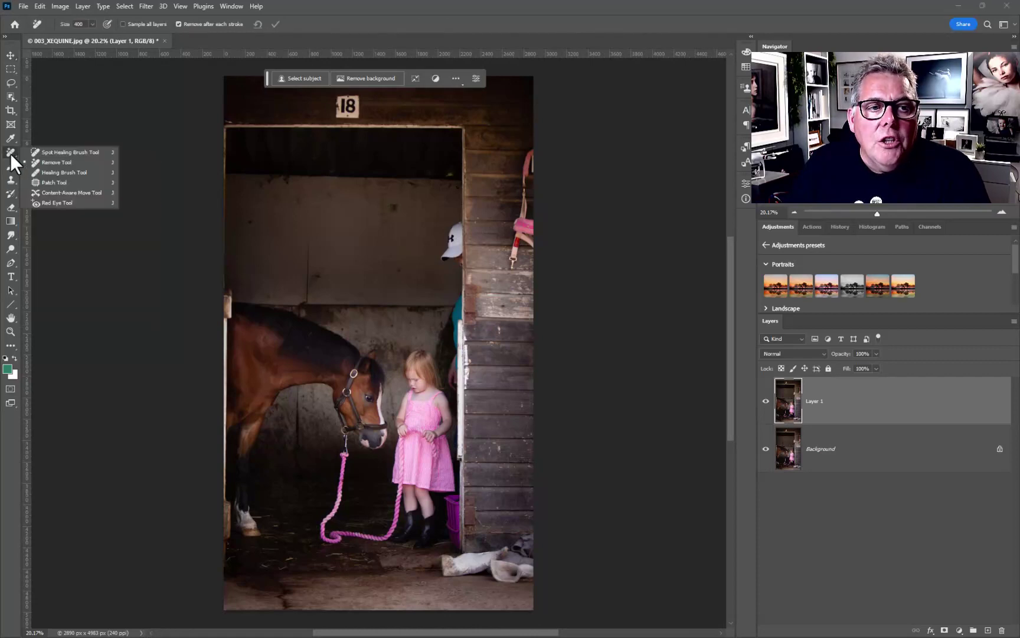
pyautogui.click(49, 163)
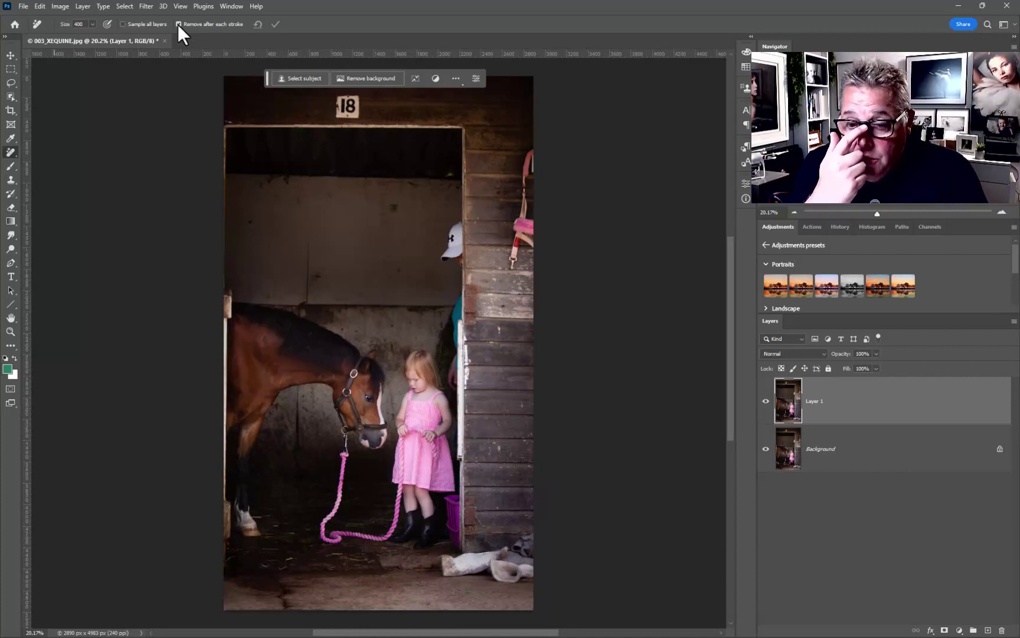
pyautogui.moveTo(523, 149)
pyautogui.mouseDown()
pyautogui.moveTo(504, 250)
pyautogui.moveTo(524, 262)
pyautogui.moveTo(519, 254)
pyautogui.mouseUp()
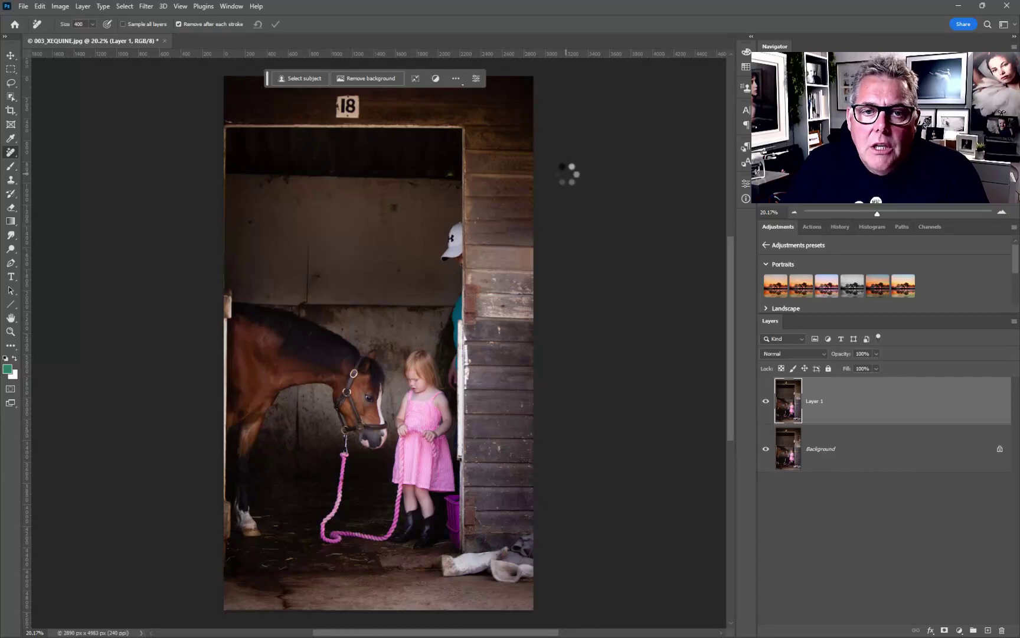
# - Reduce the Remove Tool size to 150 and clean up the leftover smudges on the wooden planks where the halter hung
pyautogui.scroll(5, 565, 195)
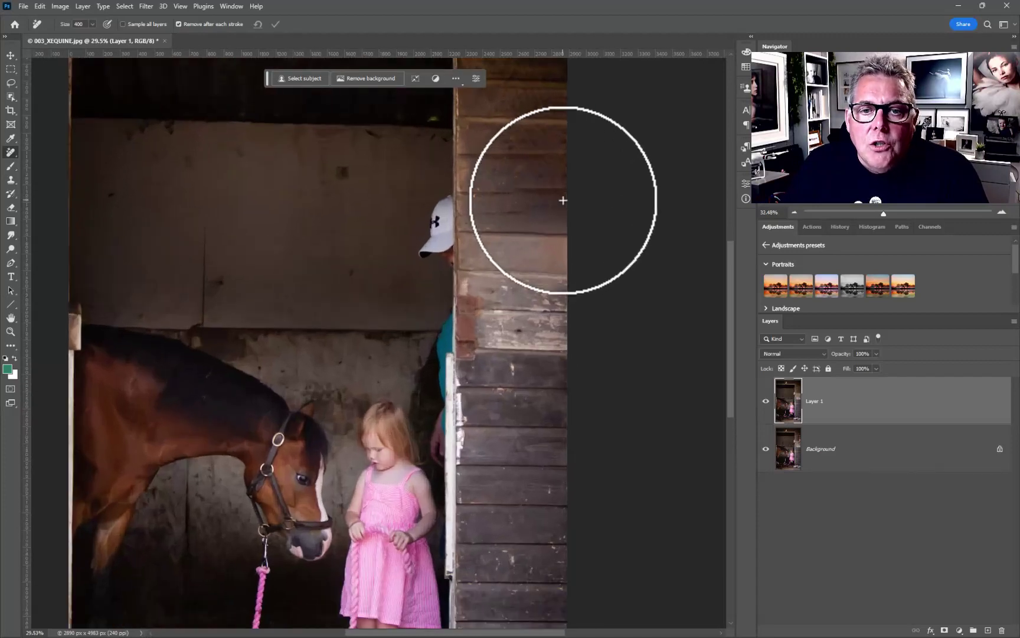
pyautogui.moveTo(547, 296)
pyautogui.mouseDown()
pyautogui.moveTo(497, 319)
pyautogui.moveTo(477, 363)
pyautogui.mouseUp()
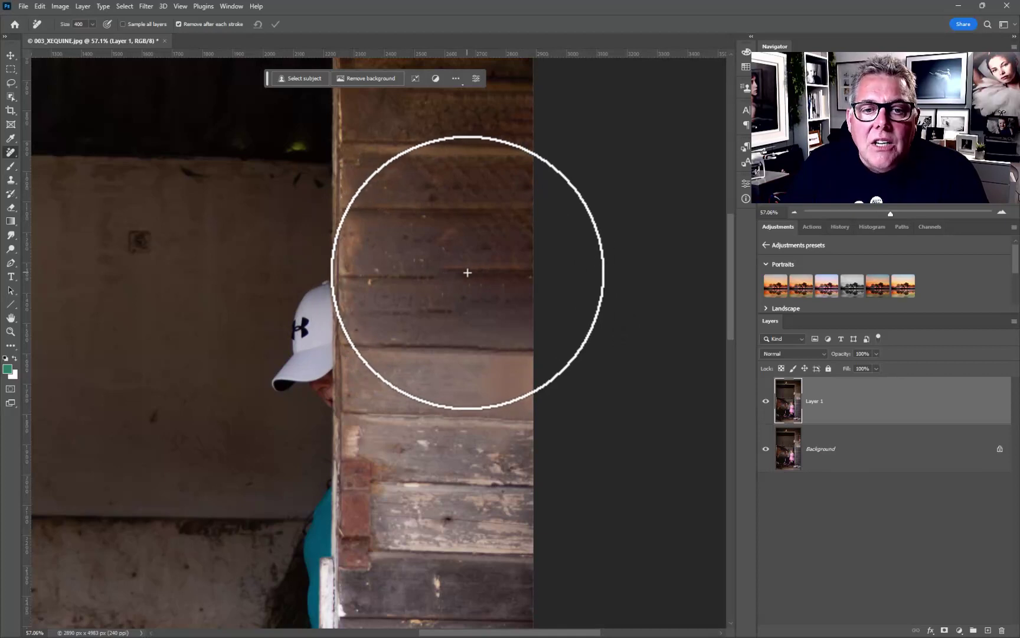
pyautogui.scroll(-1, 468, 272)
pyautogui.press('[')
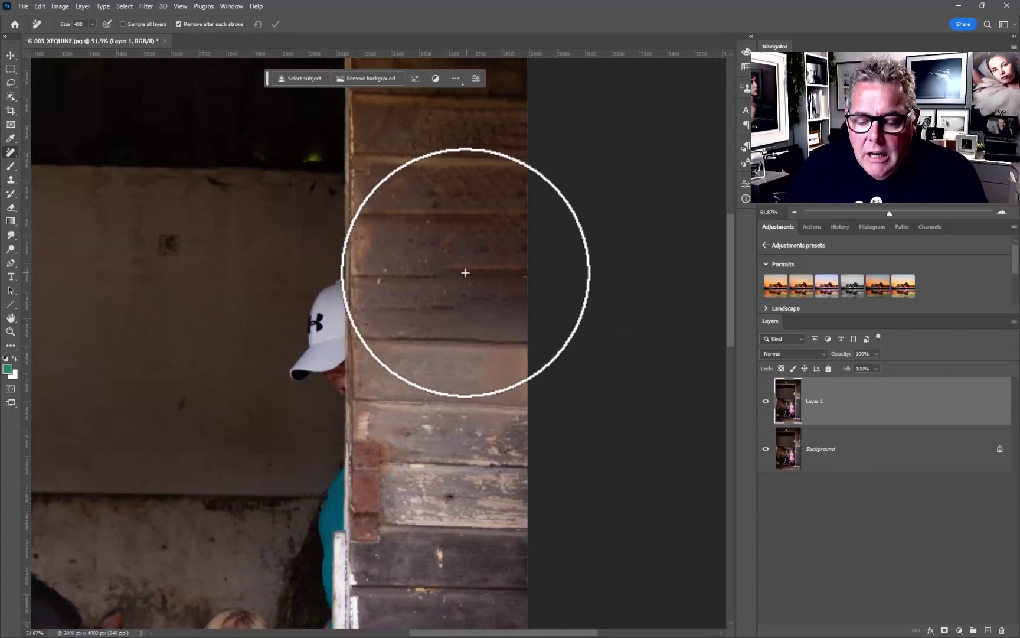
pyautogui.press('[')
pyautogui.press('[')
pyautogui.press('[')
pyautogui.press('[')
pyautogui.press('[')
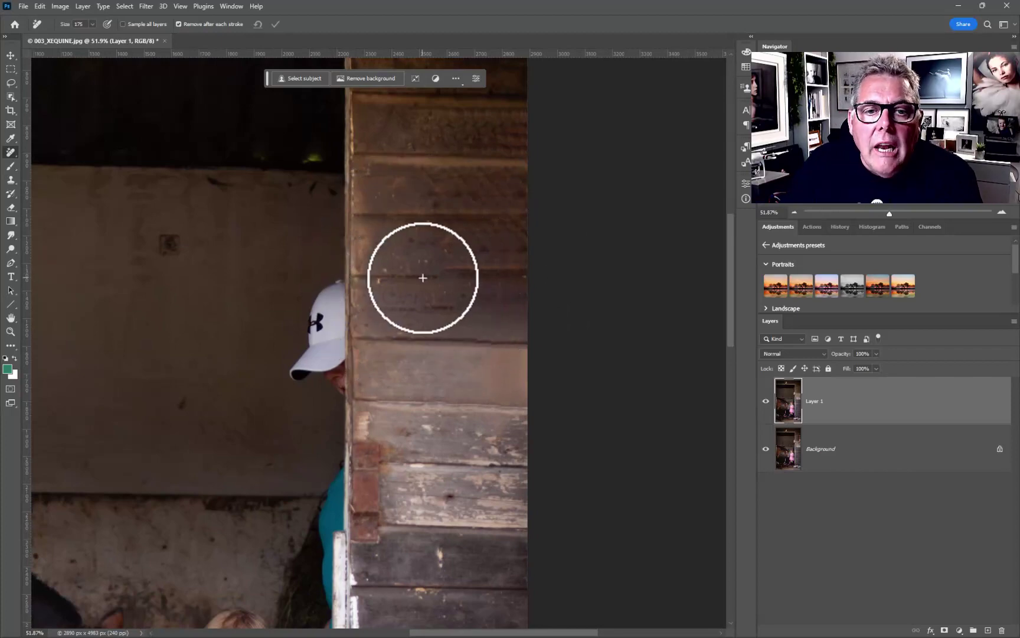
pyautogui.moveTo(421, 278); pyautogui.dragTo(489, 282)
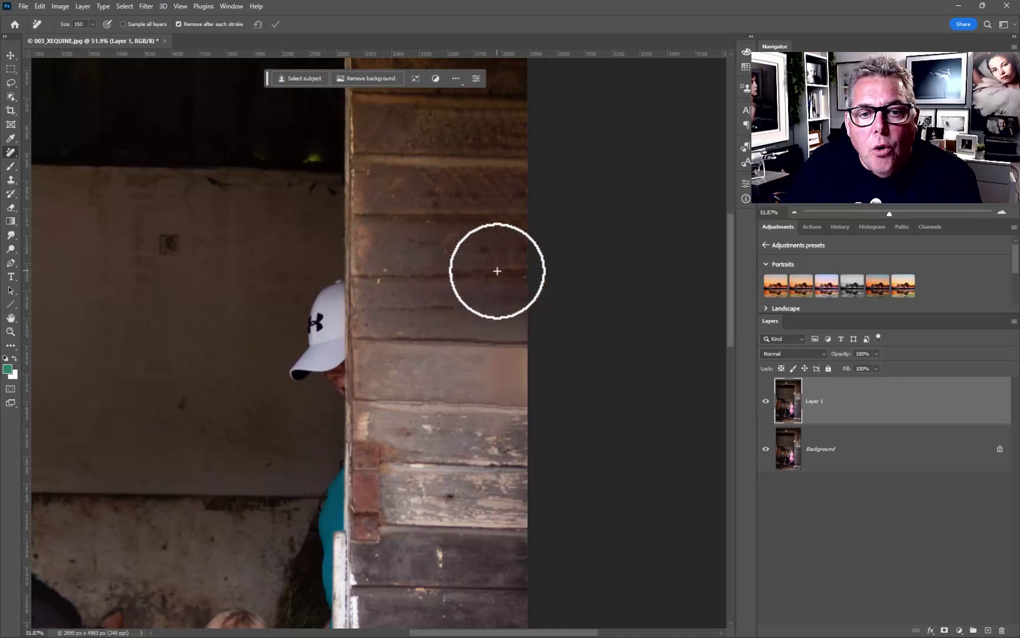
pyautogui.moveTo(462, 307); pyautogui.dragTo(439, 304)
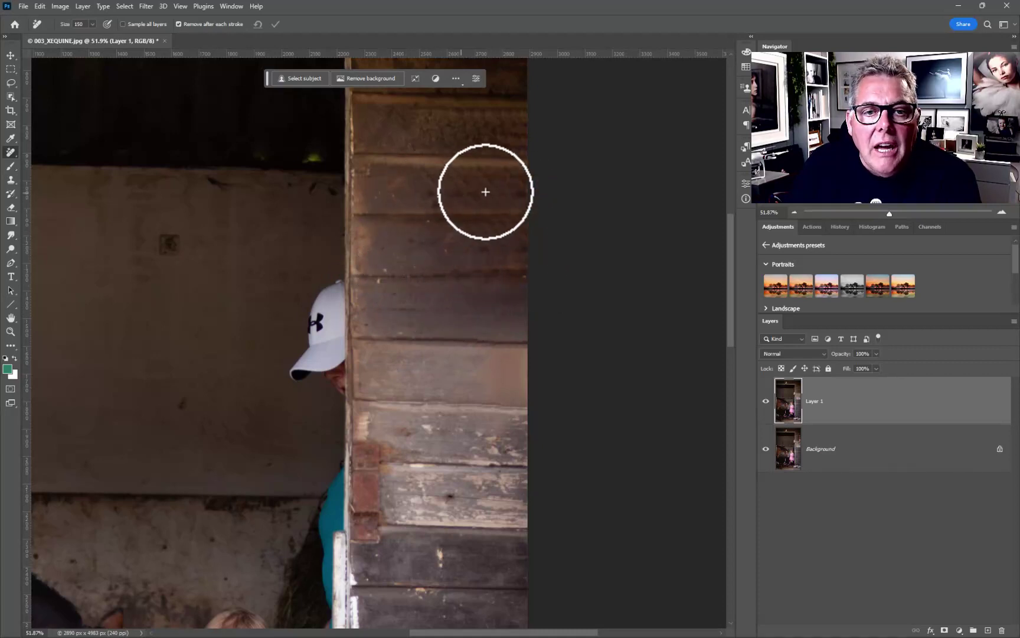
pyautogui.moveTo(448, 244); pyautogui.dragTo(502, 240)
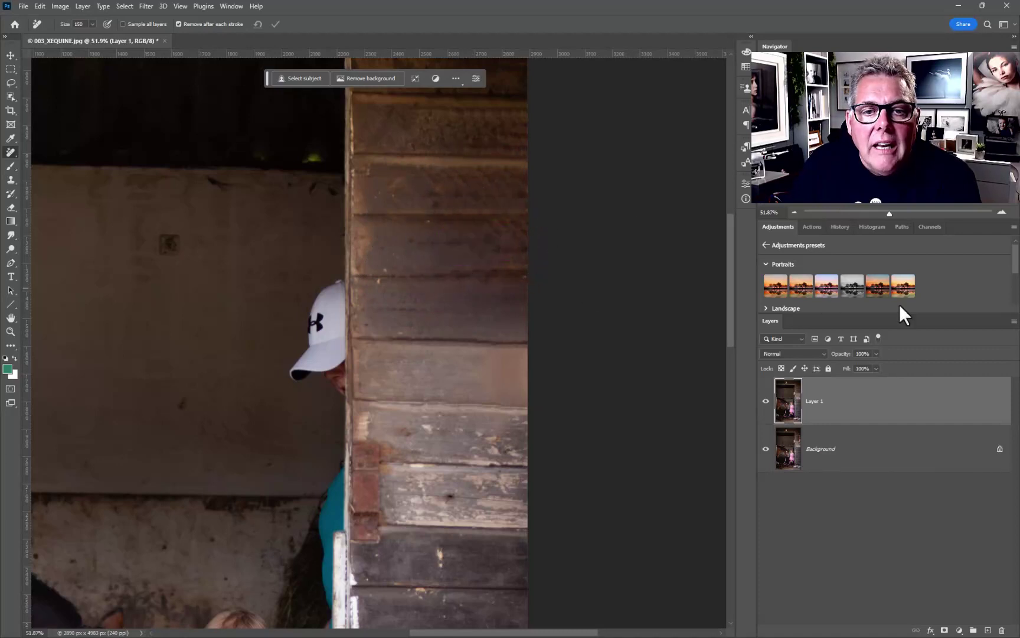
# - Remove the white cap and face of the person peeking out behind the door frame
pyautogui.hotkey('ctrl', '-')
pyautogui.moveTo(376, 286); pyautogui.dragTo(434, 227)
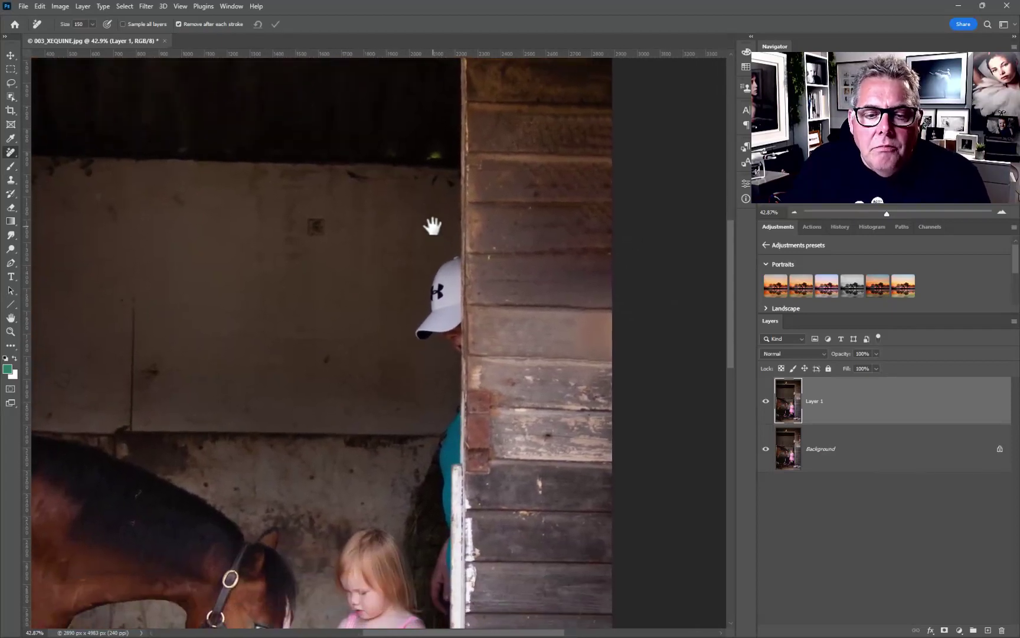
pyautogui.moveTo(450, 266)
pyautogui.mouseDown()
pyautogui.moveTo(425, 324)
pyautogui.moveTo(452, 331)
pyautogui.moveTo(450, 346)
pyautogui.moveTo(450, 266)
pyautogui.mouseUp()
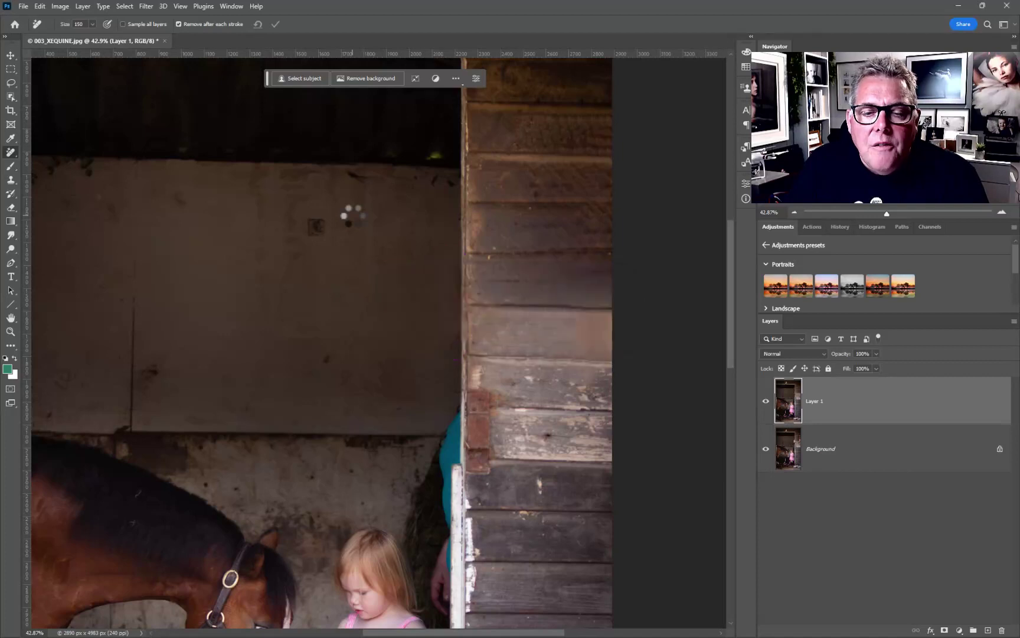
# - Try to remove the person's teal sleeve and arm beside the door frame in one stroke with the size 150 brush
pyautogui.moveTo(420, 378); pyautogui.dragTo(404, 226)
pyautogui.moveTo(439, 262)
pyautogui.mouseDown()
pyautogui.moveTo(428, 309)
pyautogui.moveTo(428, 445)
pyautogui.mouseUp()
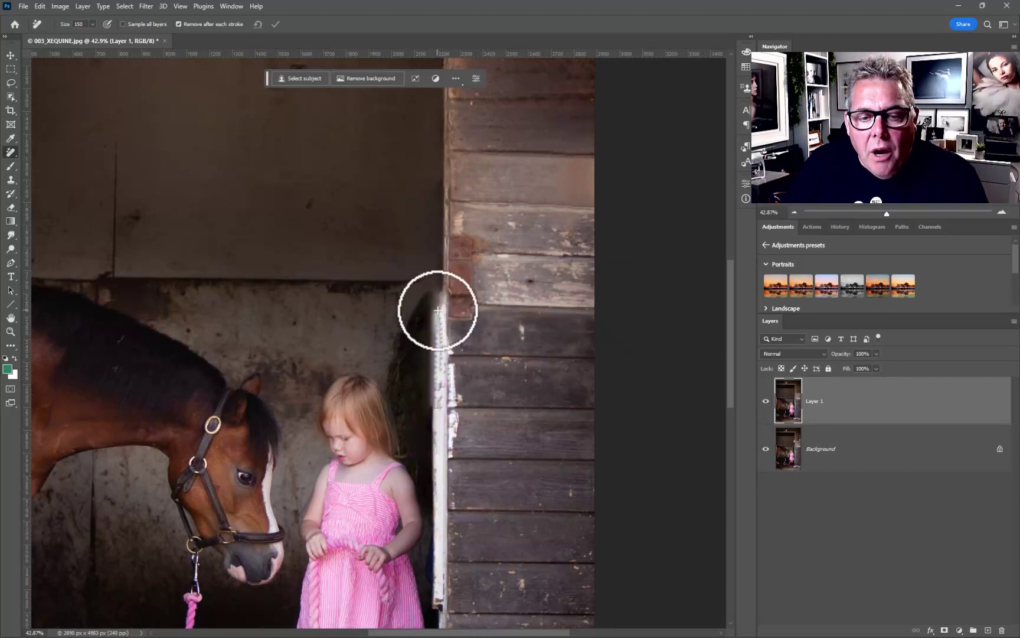
pyautogui.hotkey('ctrl', 'z')
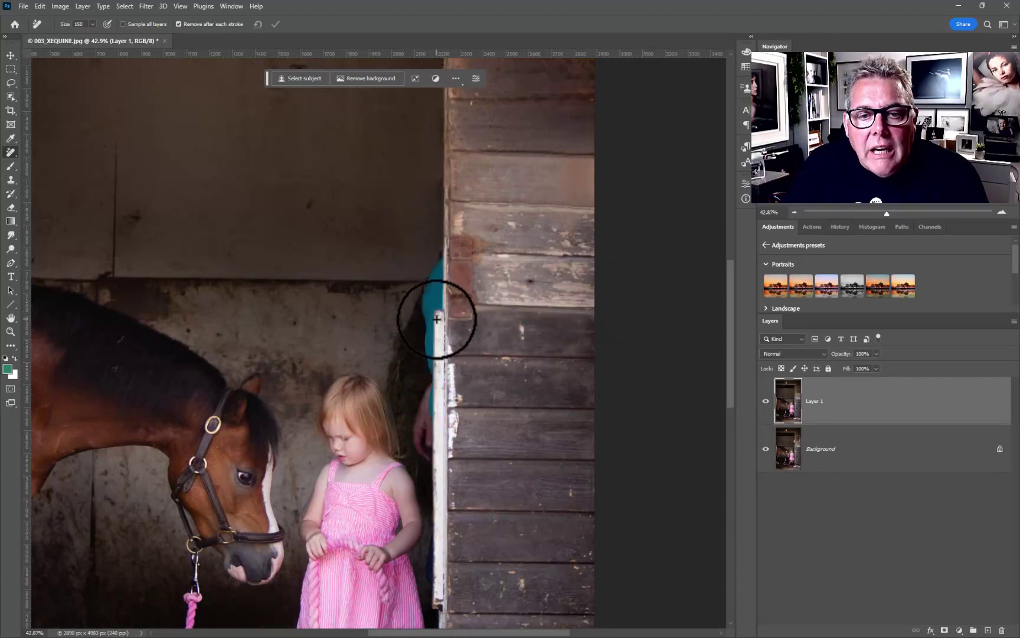
# - Set the Remove Tool size to 90 and remove the upper part of the teal sleeve beside the door frame
pyautogui.press('[')
pyautogui.press('[')
pyautogui.press('[')
pyautogui.moveTo(439, 263)
pyautogui.mouseDown()
pyautogui.moveTo(440, 300)
pyautogui.moveTo(426, 295)
pyautogui.moveTo(424, 339)
pyautogui.mouseUp()
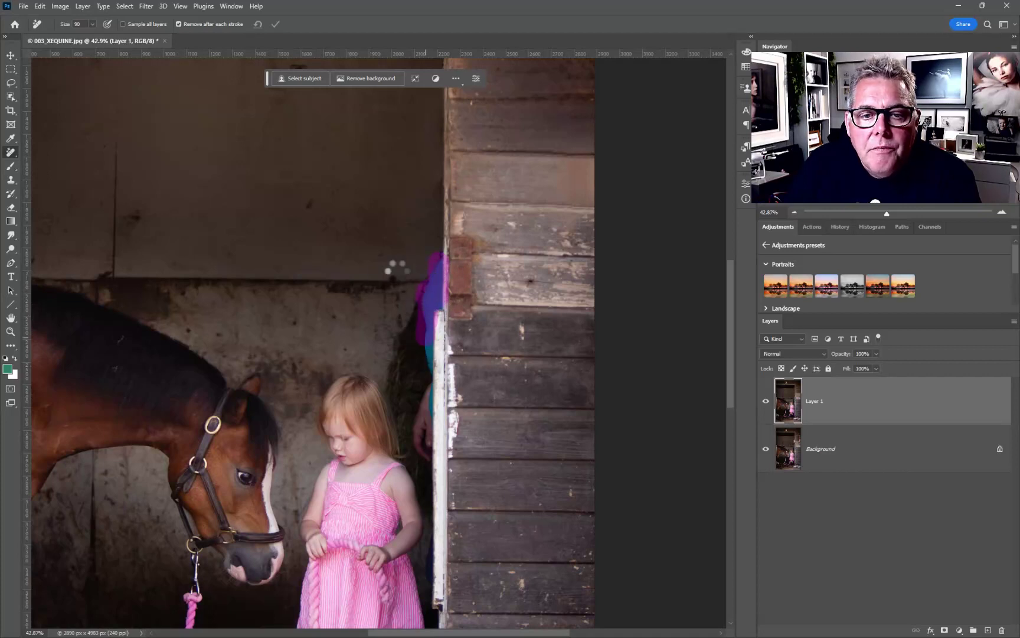
pyautogui.moveTo(424, 292)
pyautogui.mouseDown()
pyautogui.moveTo(433, 297)
pyautogui.moveTo(433, 261)
pyautogui.mouseUp()
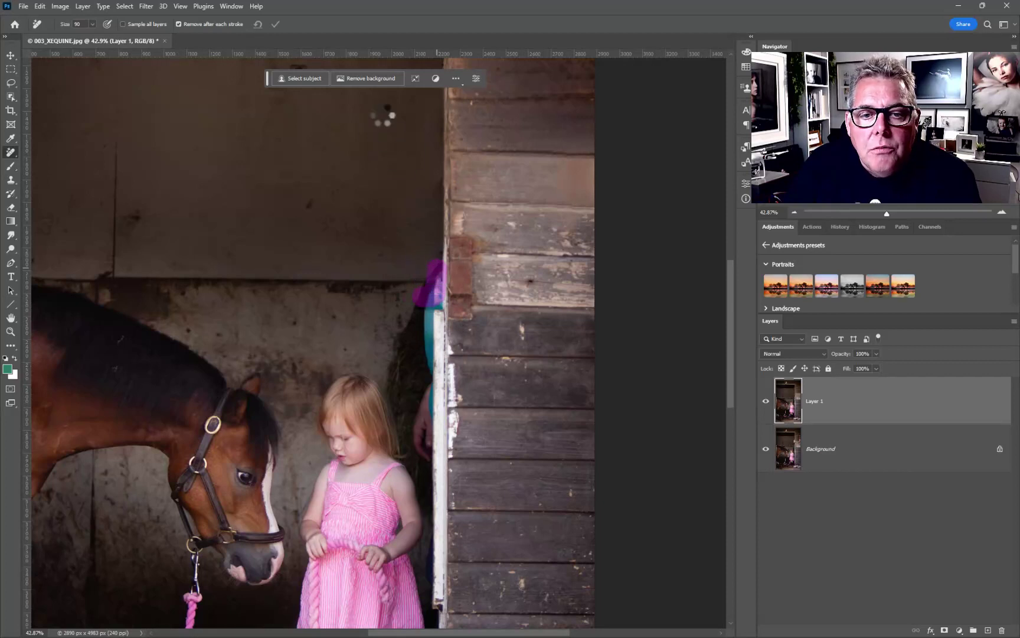
# - Set the Remove Tool size to 175 and remove the remaining teal sleeve and the hand behind the girl
pyautogui.press(']')
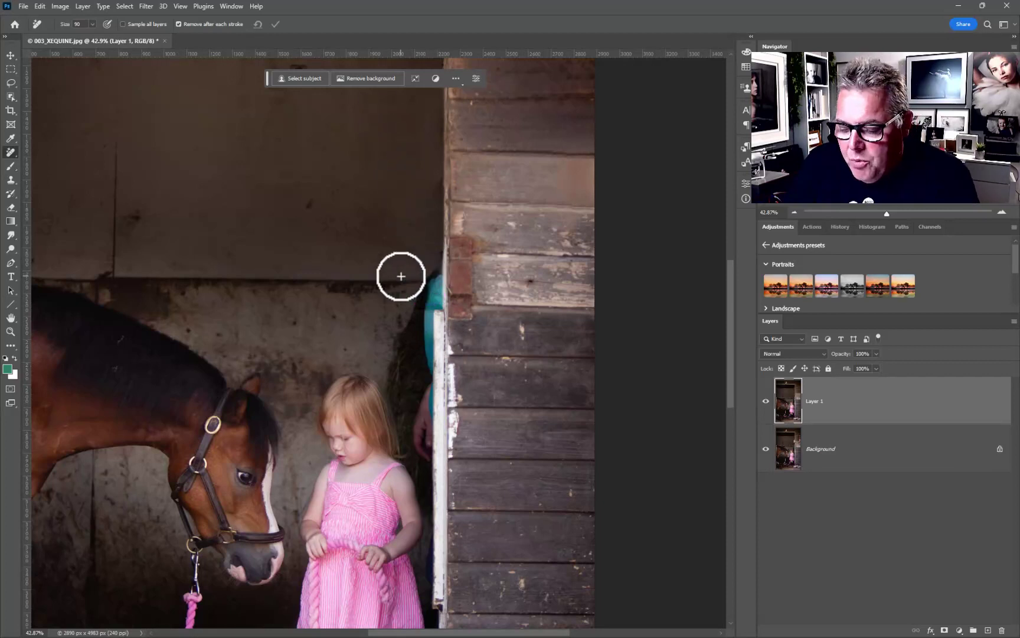
pyautogui.press(']')
pyautogui.press(']')
pyautogui.press(']')
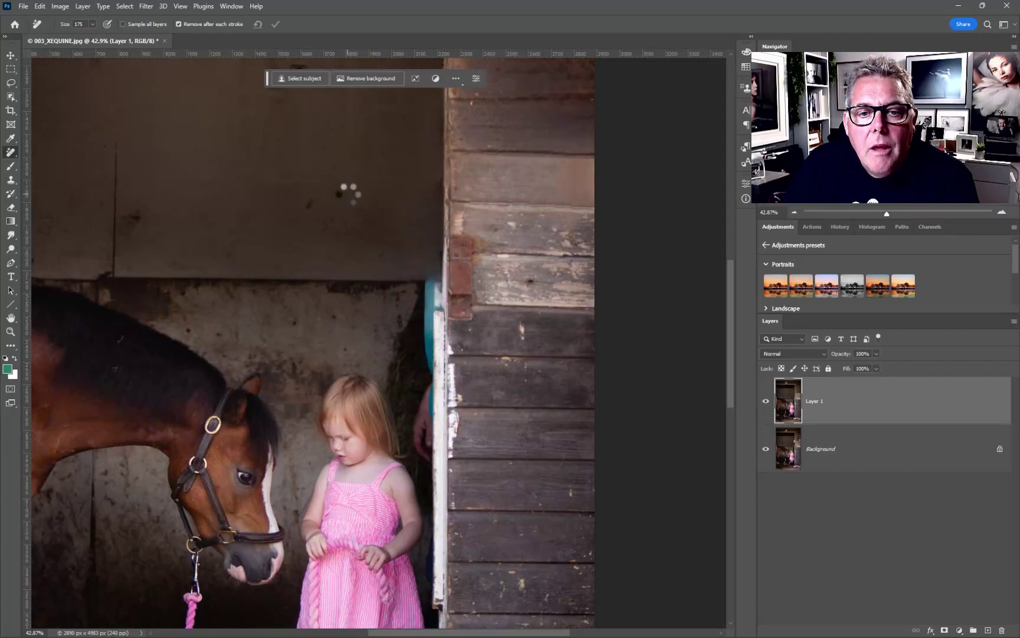
pyautogui.moveTo(433, 292)
pyautogui.mouseDown()
pyautogui.moveTo(419, 356)
pyautogui.moveTo(392, 318)
pyautogui.mouseUp()
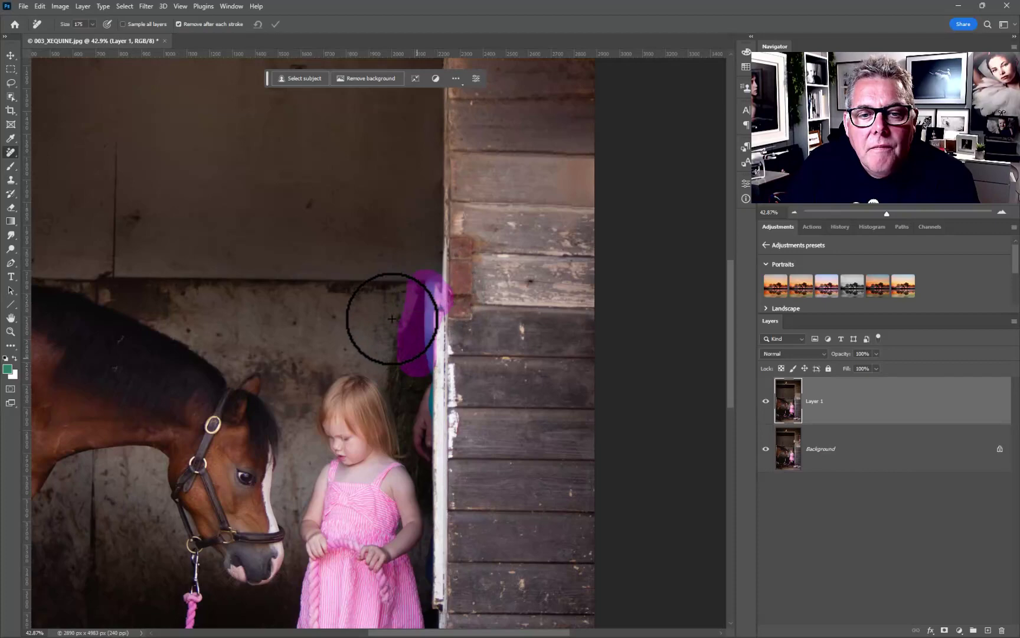
pyautogui.scroll(5, 409, 383)
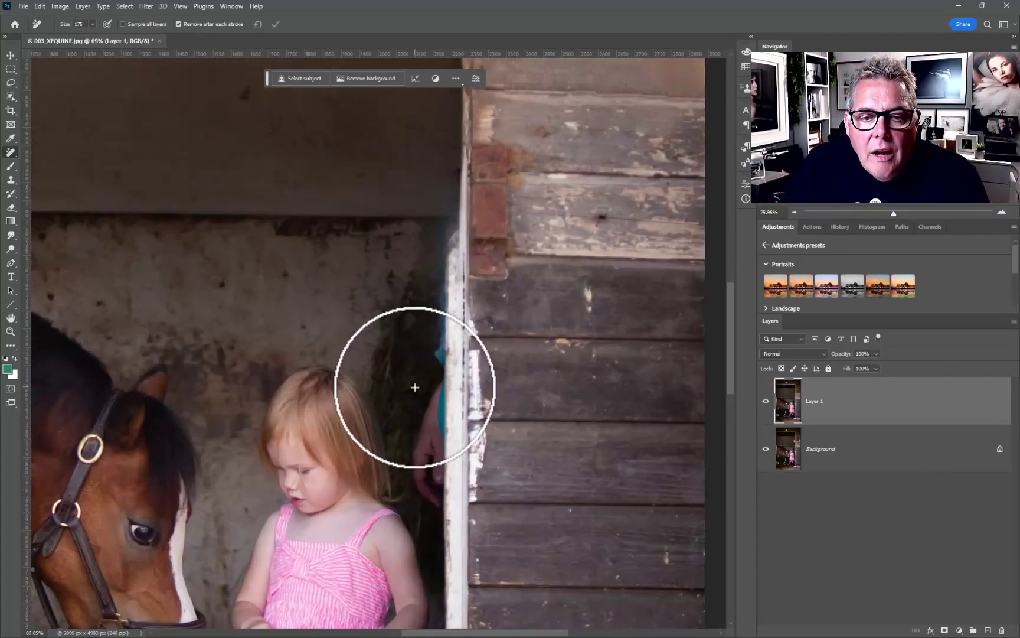
pyautogui.moveTo(426, 313); pyautogui.dragTo(431, 454)
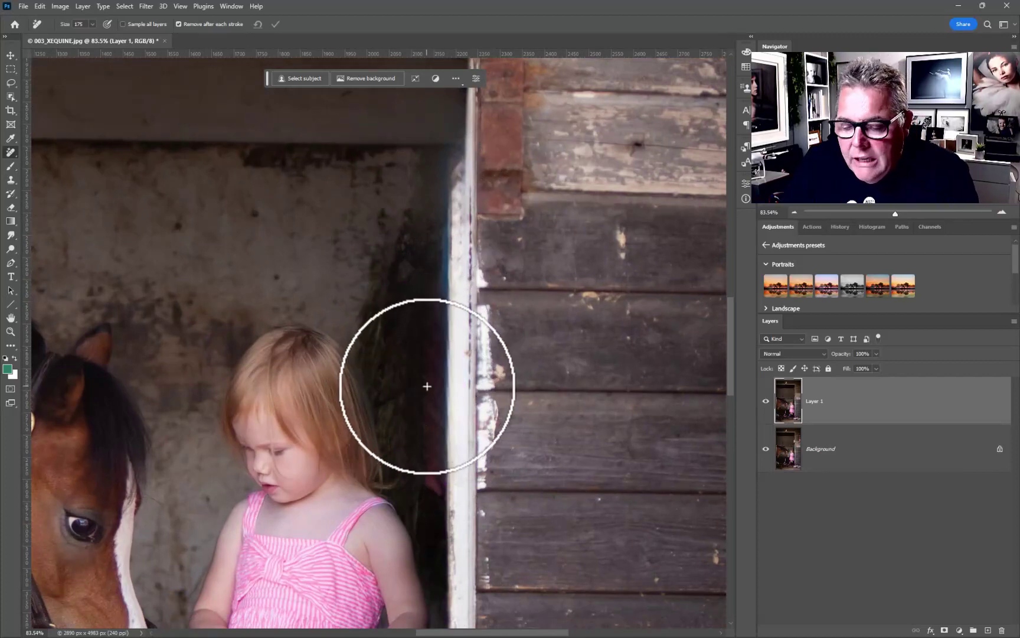
# - Set the Remove Tool size to 90 and clean up the reddish arm remnants and blue fringe along the white door frame
pyautogui.press('[')
pyautogui.press('[')
pyautogui.press('[')
pyautogui.press('[')
pyautogui.moveTo(426, 416)
pyautogui.mouseDown()
pyautogui.moveTo(433, 372)
pyautogui.moveTo(436, 490)
pyautogui.moveTo(433, 419)
pyautogui.mouseUp()
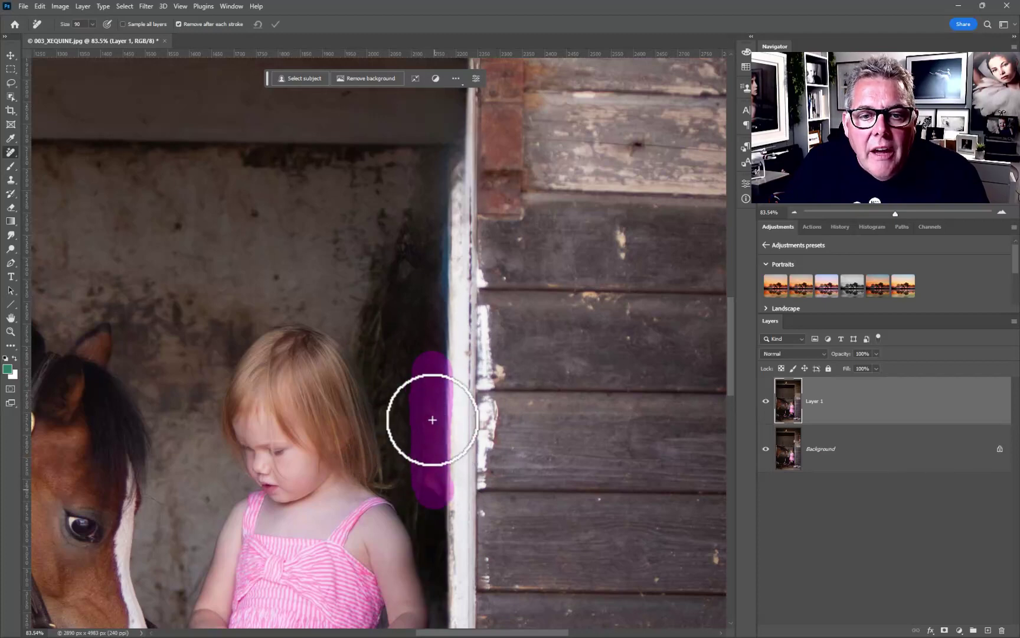
pyautogui.moveTo(431, 335); pyautogui.dragTo(436, 186)
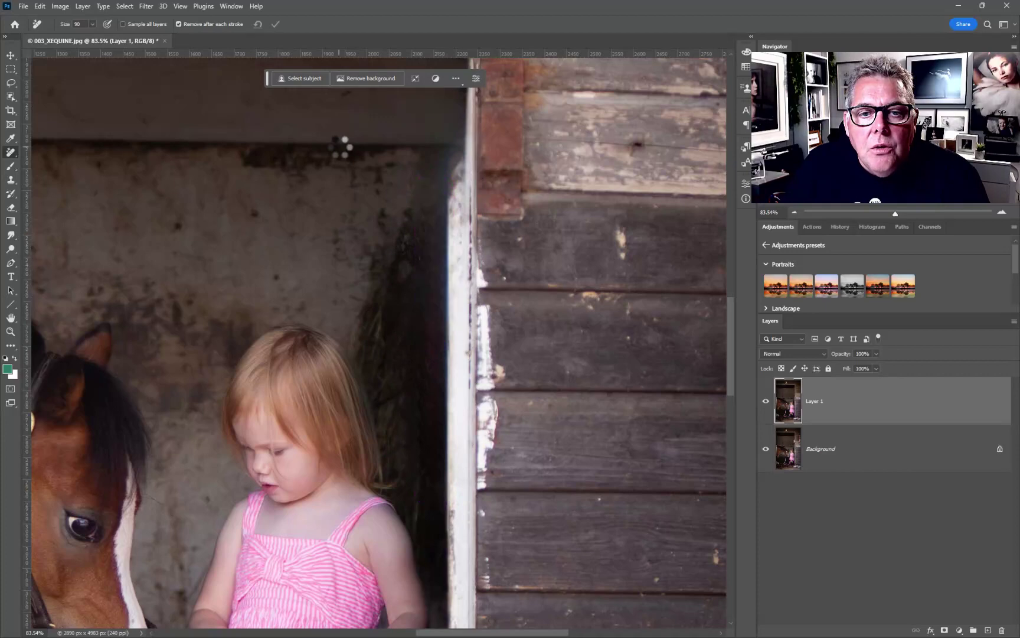
# - Set the Remove Tool size to 175 and remove the white boots and grey cloth at the foot of the wooden wall
pyautogui.moveTo(427, 404); pyautogui.dragTo(439, 212)
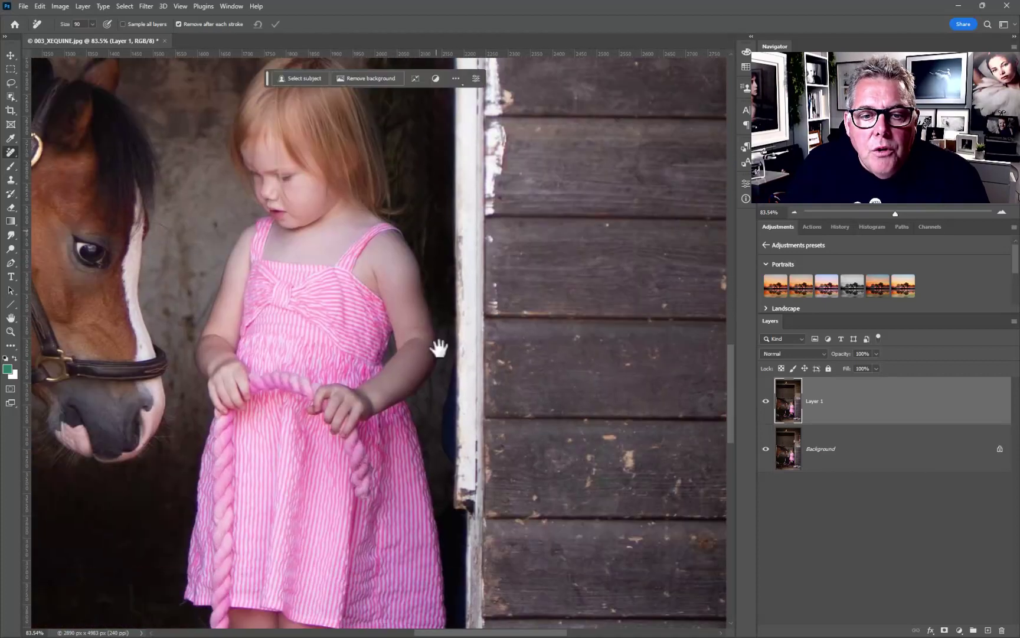
pyautogui.scroll(-5, 390, 323)
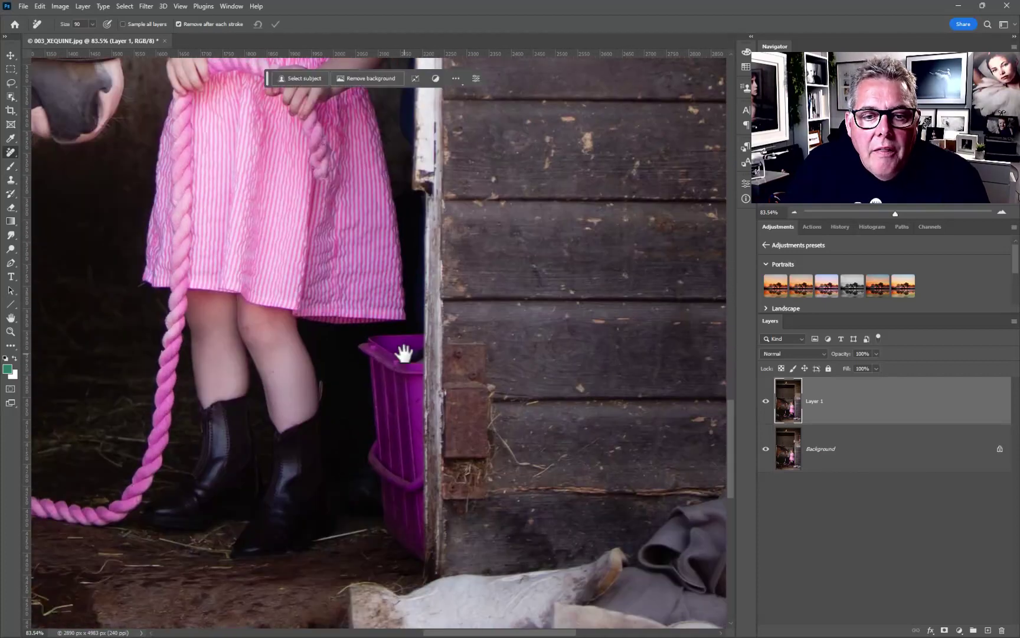
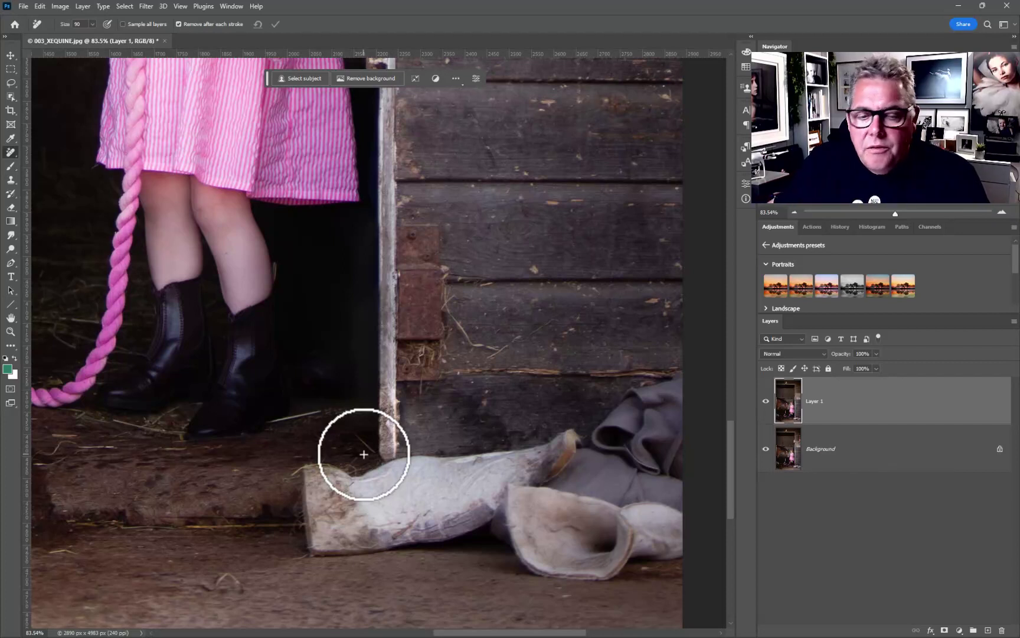
pyautogui.press(']')
pyautogui.press(']')
pyautogui.press(']')
pyautogui.press(']')
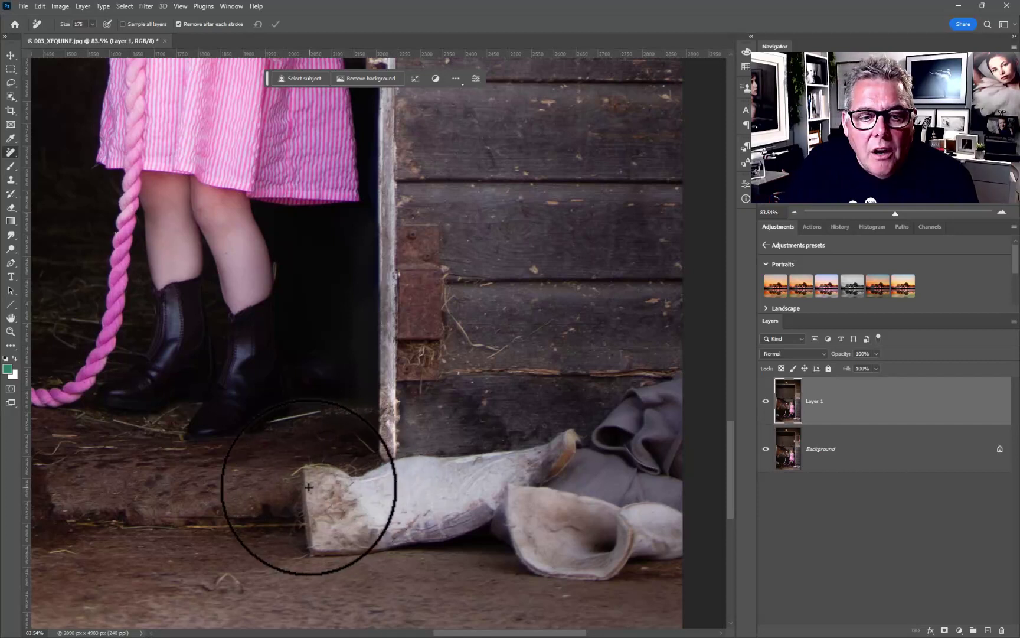
pyautogui.moveTo(325, 478)
pyautogui.mouseDown()
pyautogui.moveTo(347, 486)
pyautogui.moveTo(326, 503)
pyautogui.moveTo(319, 538)
pyautogui.moveTo(426, 505)
pyautogui.moveTo(392, 496)
pyautogui.moveTo(509, 456)
pyautogui.moveTo(573, 452)
pyautogui.moveTo(459, 518)
pyautogui.moveTo(426, 523)
pyautogui.moveTo(481, 520)
pyautogui.moveTo(517, 543)
pyautogui.moveTo(609, 559)
pyautogui.moveTo(587, 523)
pyautogui.moveTo(620, 438)
pyautogui.moveTo(685, 420)
pyautogui.moveTo(657, 419)
pyautogui.moveTo(669, 406)
pyautogui.moveTo(634, 492)
pyautogui.moveTo(663, 518)
pyautogui.moveTo(638, 540)
pyautogui.mouseUp()
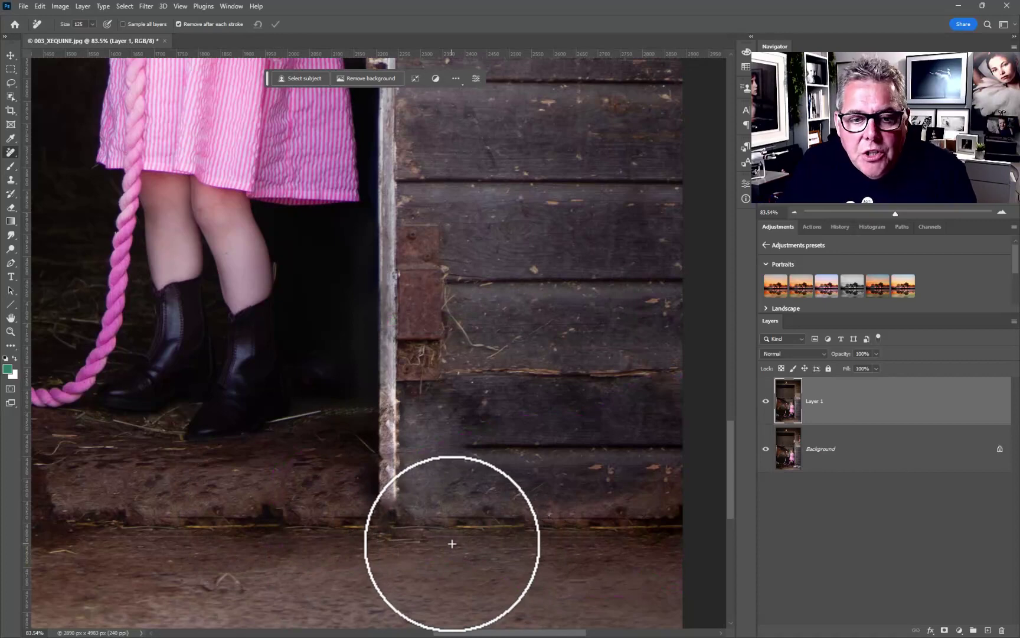
# - Reduce the Remove Tool size to 100 and clean up the base of the door post and the seam between planks and ground
pyautogui.press('[')
pyautogui.moveTo(389, 502); pyautogui.dragTo(386, 518)
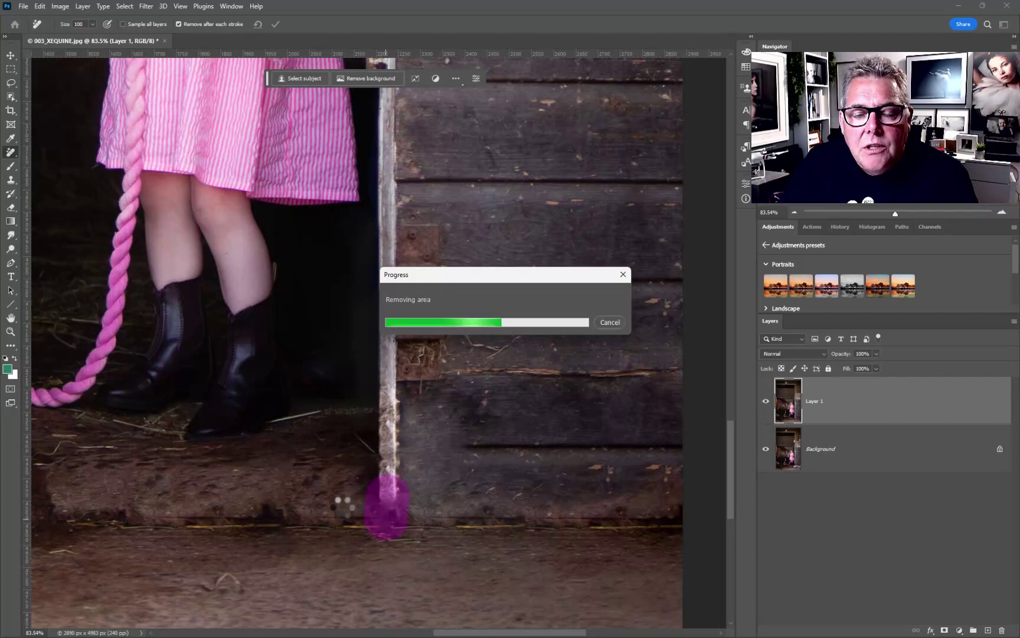
pyautogui.moveTo(405, 524); pyautogui.dragTo(677, 517)
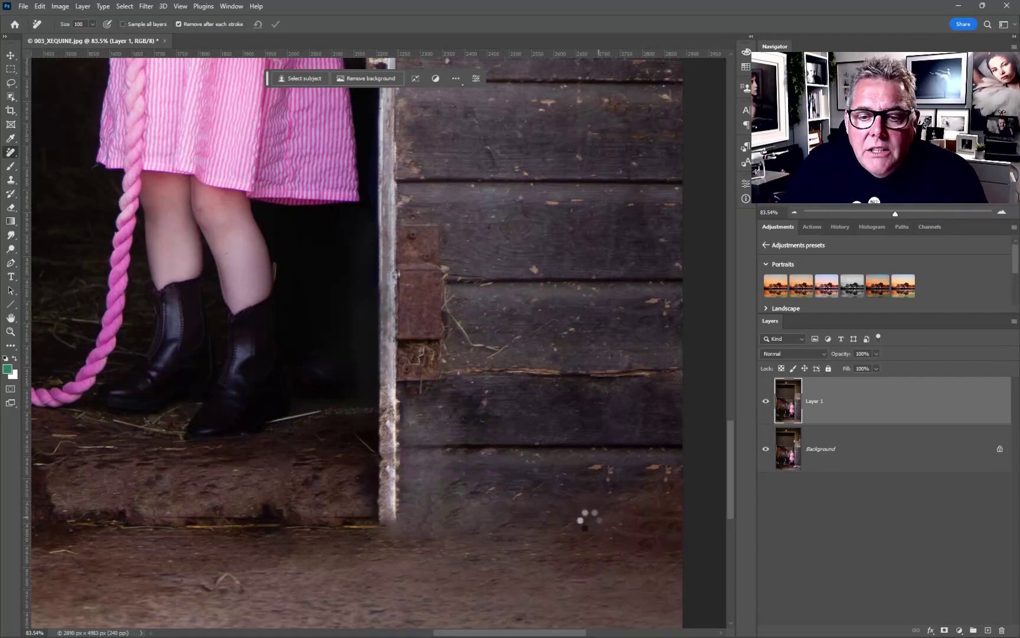
pyautogui.moveTo(584, 519); pyautogui.dragTo(393, 467)
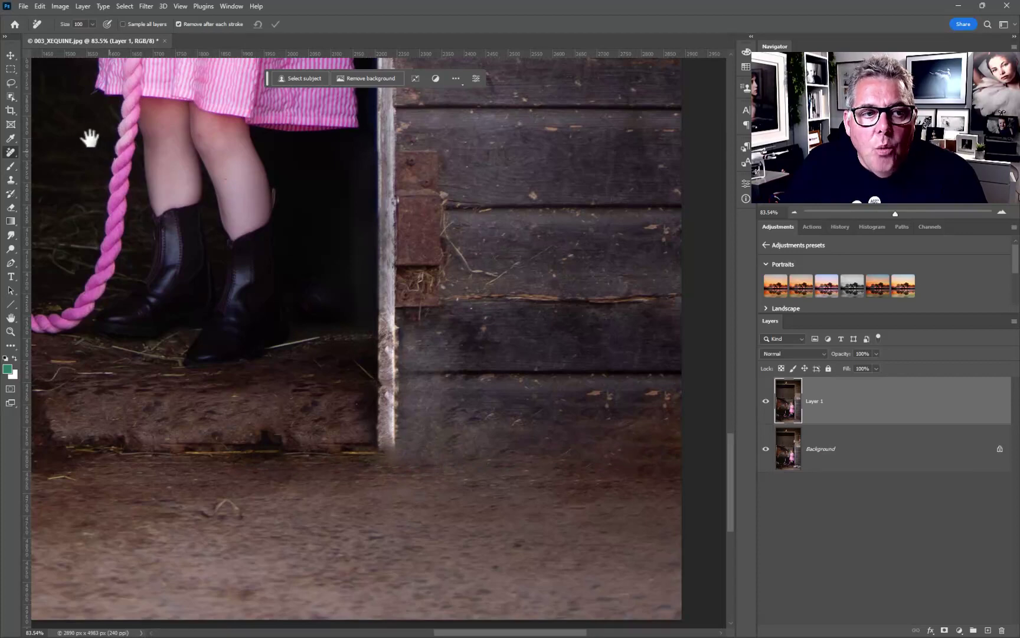
# - Set the Clone Stamp Tool to size 100 and sample the straw-lined edge at the foot of the doorstep
pyautogui.click(9, 180)
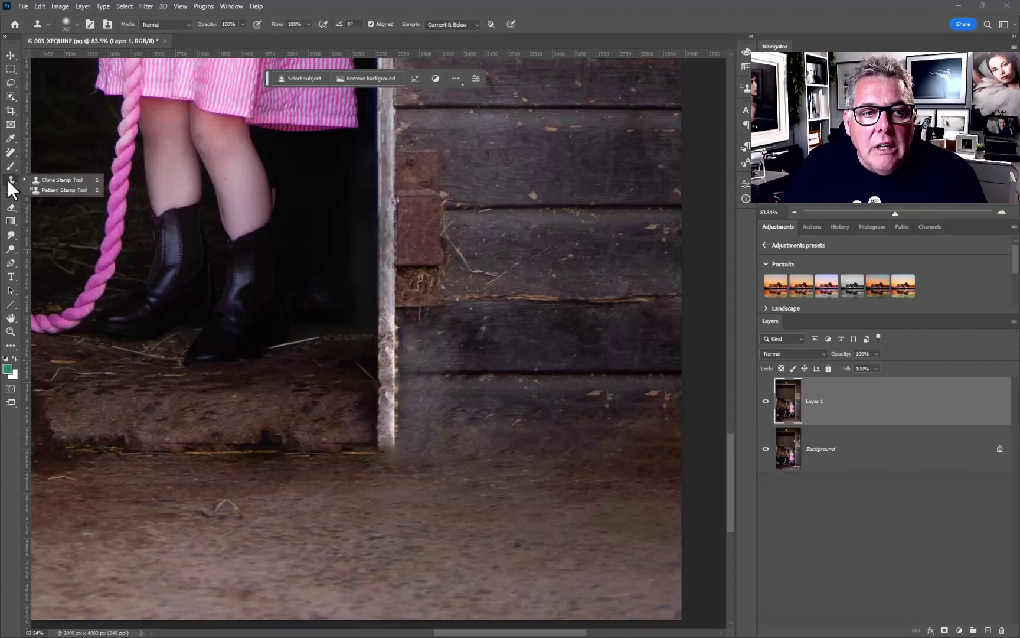
pyautogui.click(39, 180)
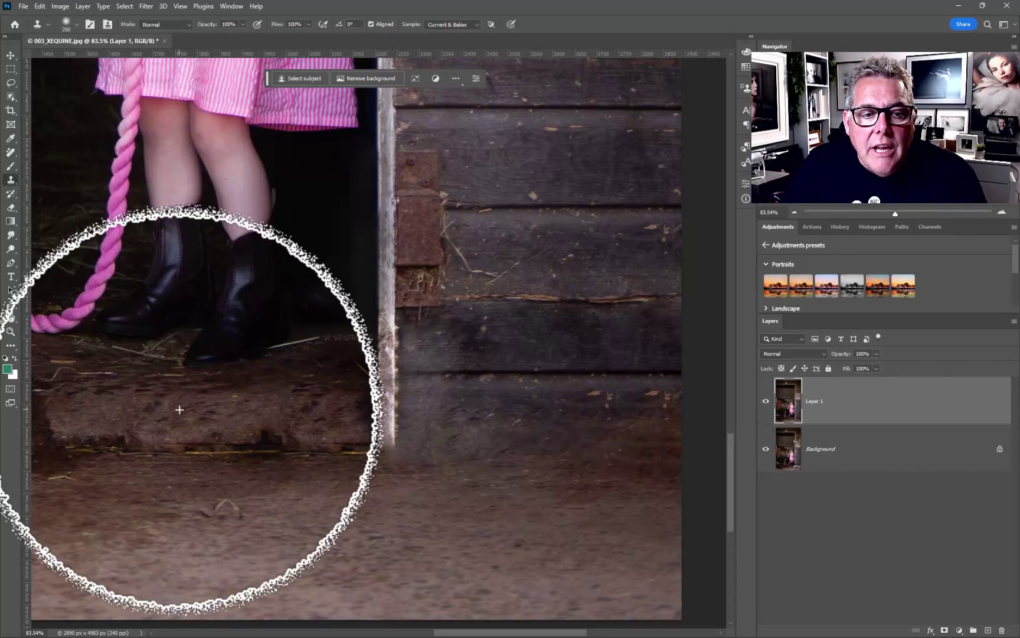
pyautogui.press('[')
pyautogui.press('[')
pyautogui.press('[')
pyautogui.press('[')
pyautogui.press('[')
pyautogui.press('[')
pyautogui.keyDown('alt'); pyautogui.click(178, 450); pyautogui.keyUp('alt')
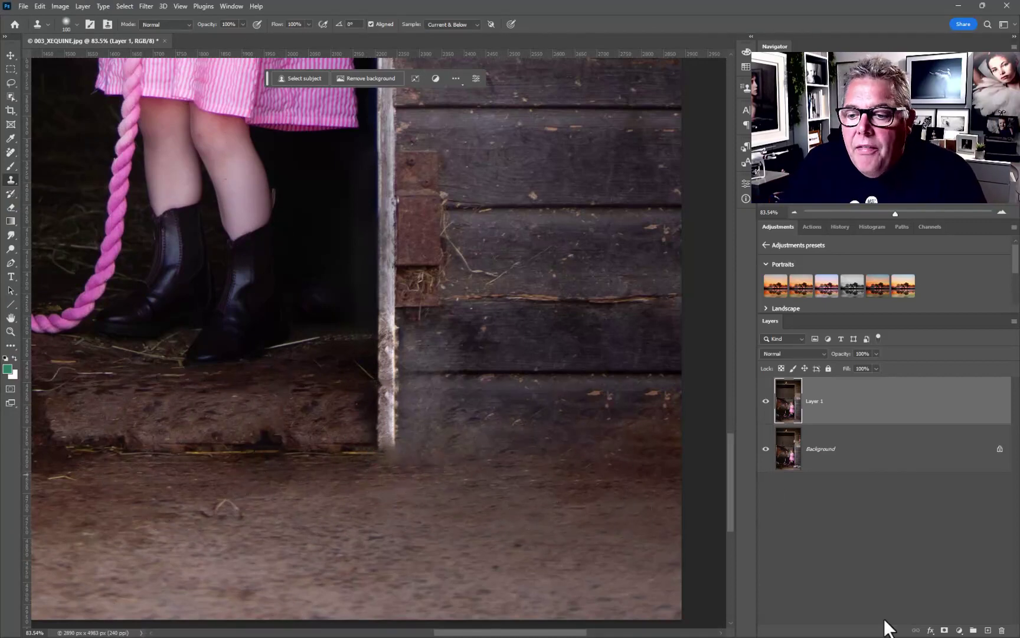
# - Clone the straw-lined edge along the foot of the wooden wall on a new layer and merge it with Layer 1
pyautogui.click(989, 629)
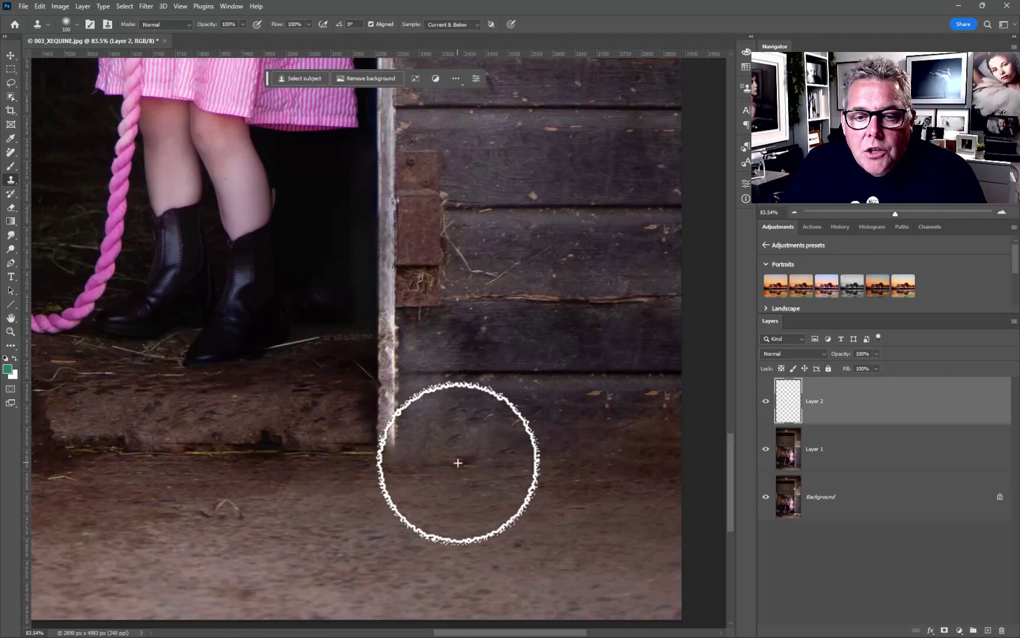
pyautogui.moveTo(455, 460)
pyautogui.mouseDown()
pyautogui.moveTo(580, 460)
pyautogui.moveTo(400, 459)
pyautogui.moveTo(608, 455)
pyautogui.mouseUp()
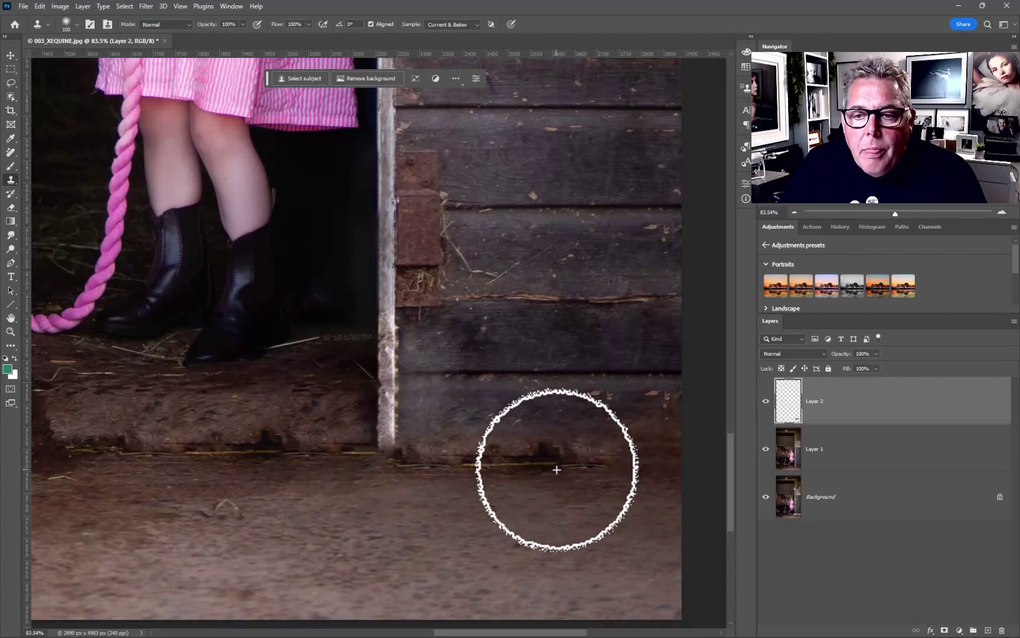
pyautogui.keyDown('shift'); pyautogui.click(864, 458); pyautogui.keyUp('shift')
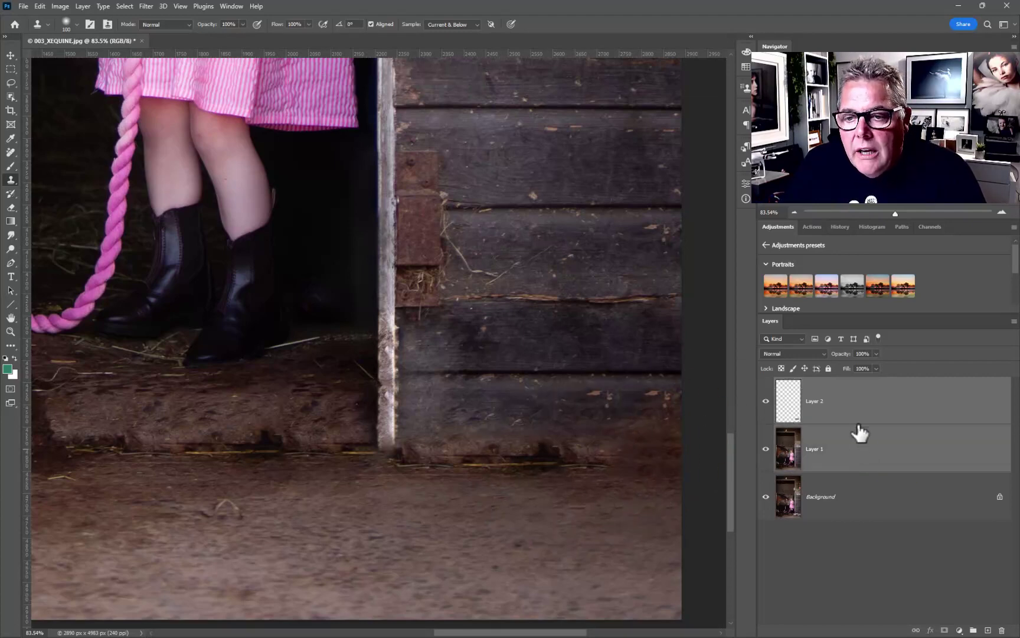
pyautogui.hotkey('ctrl', 'e')
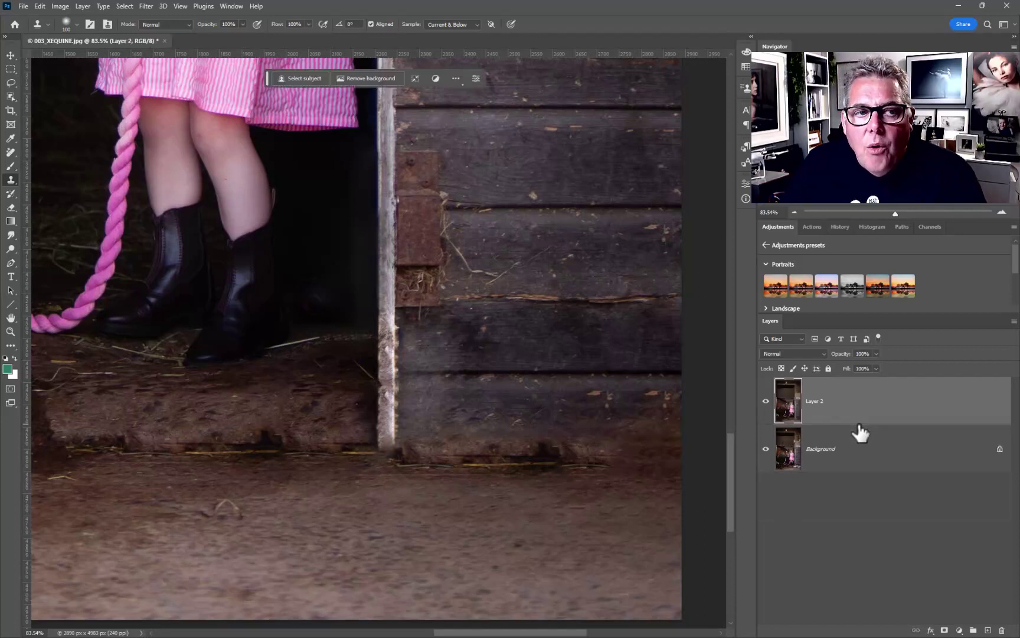
# - Use the Remove Tool at size 100 to blend the cloned ground seam out to the image edge and along the doorstep
pyautogui.click(10, 152)
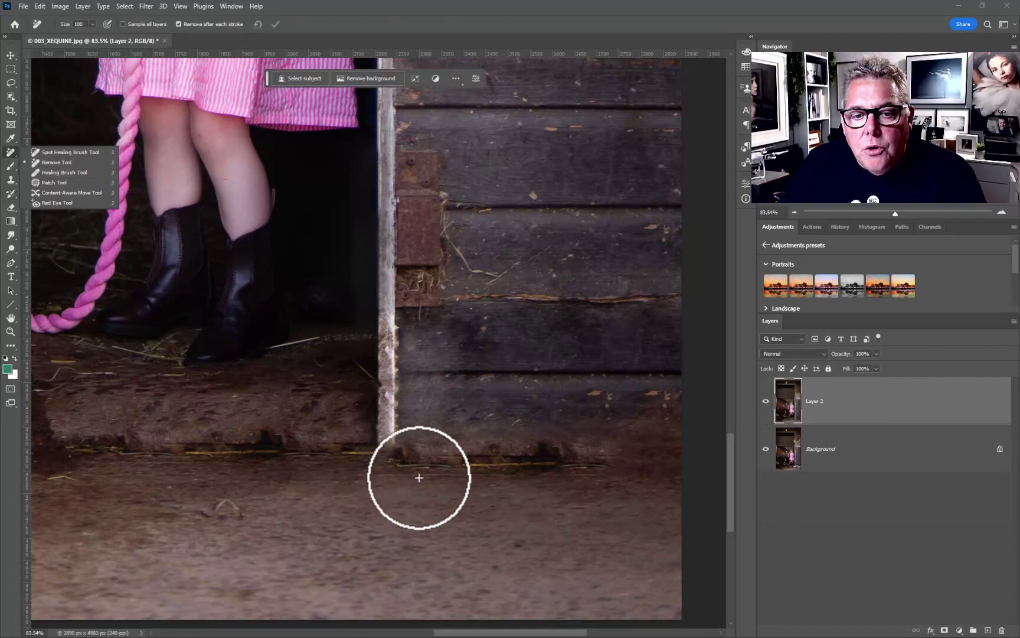
pyautogui.click(585, 466)
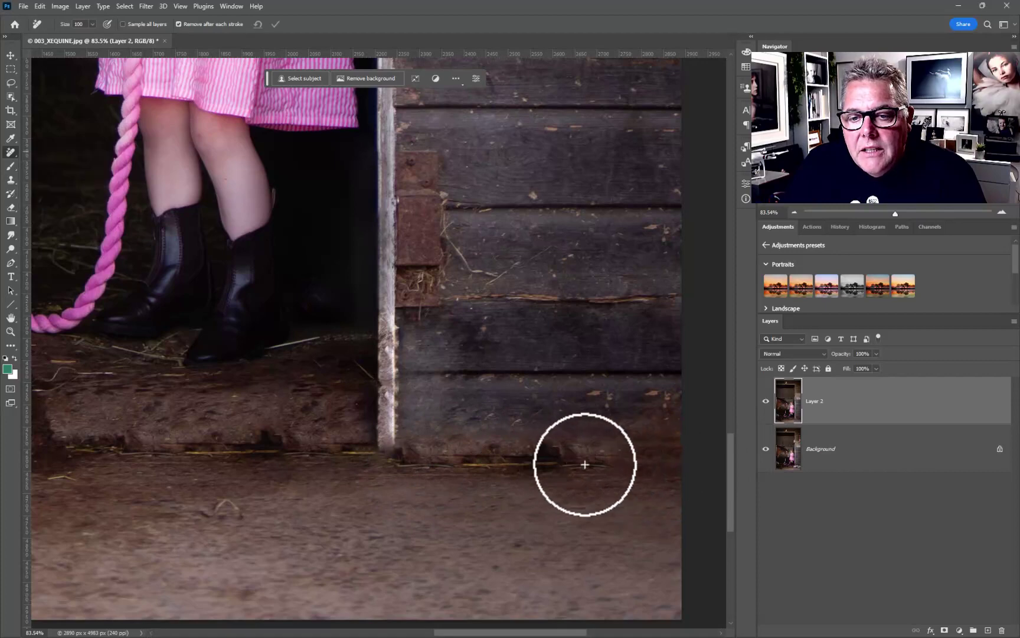
pyautogui.moveTo(583, 464); pyautogui.dragTo(679, 463)
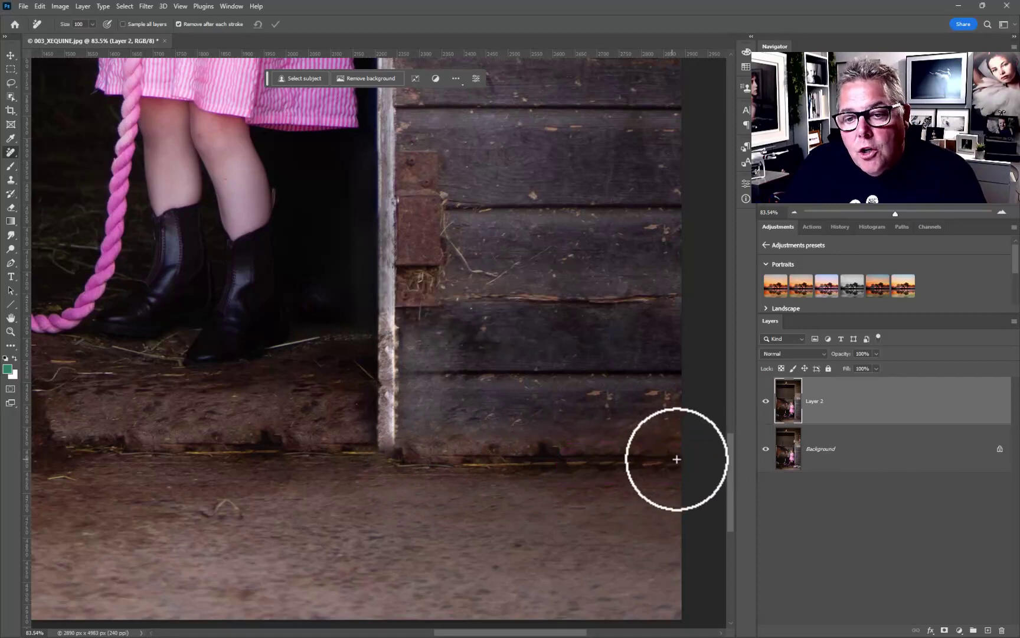
pyautogui.moveTo(455, 471); pyautogui.dragTo(426, 466)
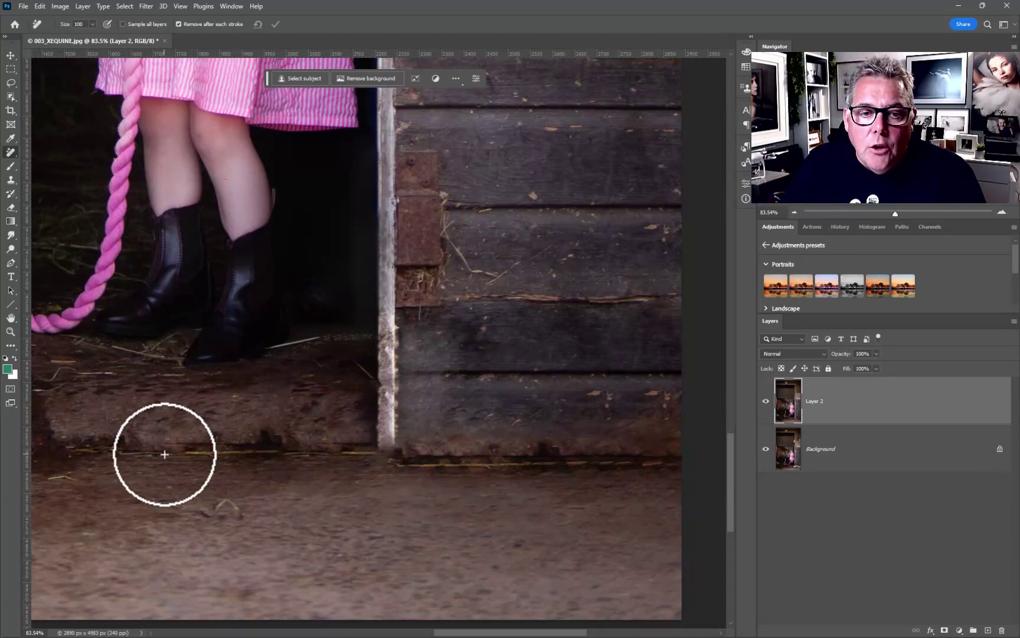
pyautogui.moveTo(170, 450); pyautogui.dragTo(315, 425)
# - Turn off Remove after each stroke and paint over the door post behind the horse, from the ground up to the wooden block
pyautogui.scroll(-3, 315, 426)
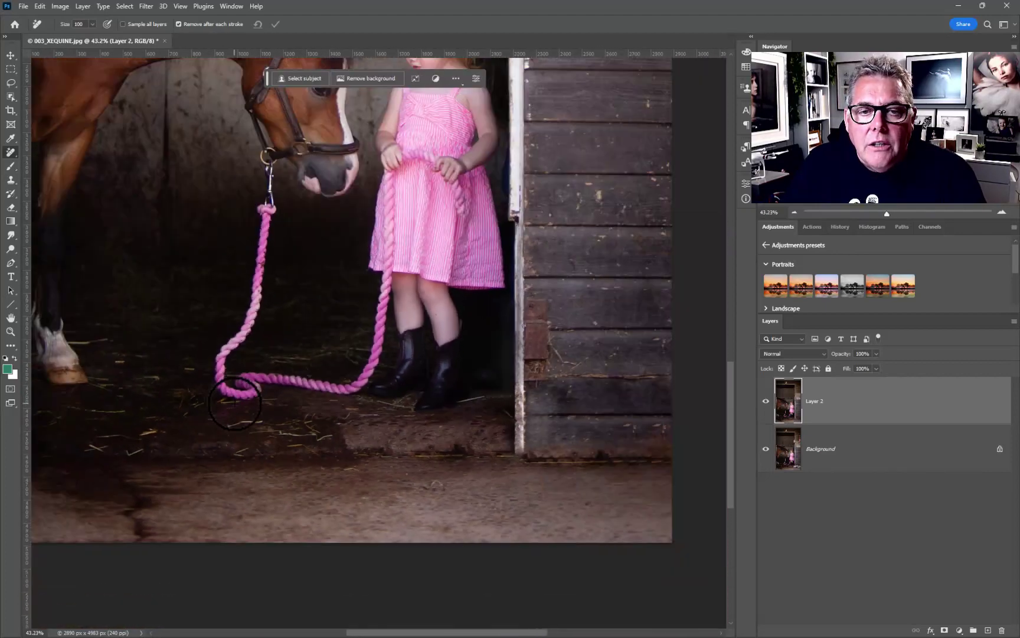
pyautogui.moveTo(186, 365); pyautogui.dragTo(386, 510)
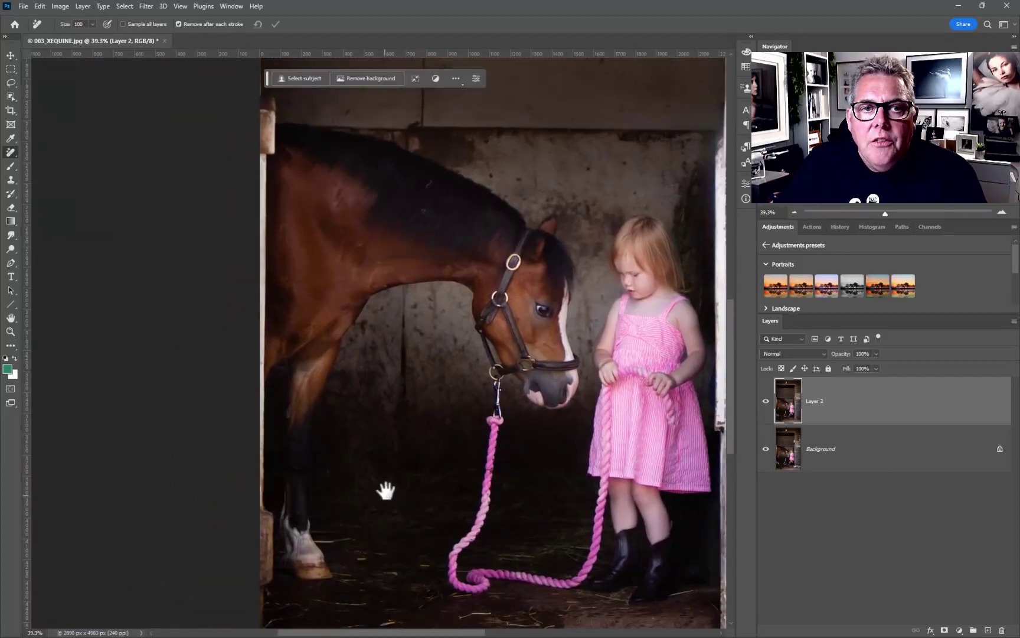
pyautogui.click(178, 23)
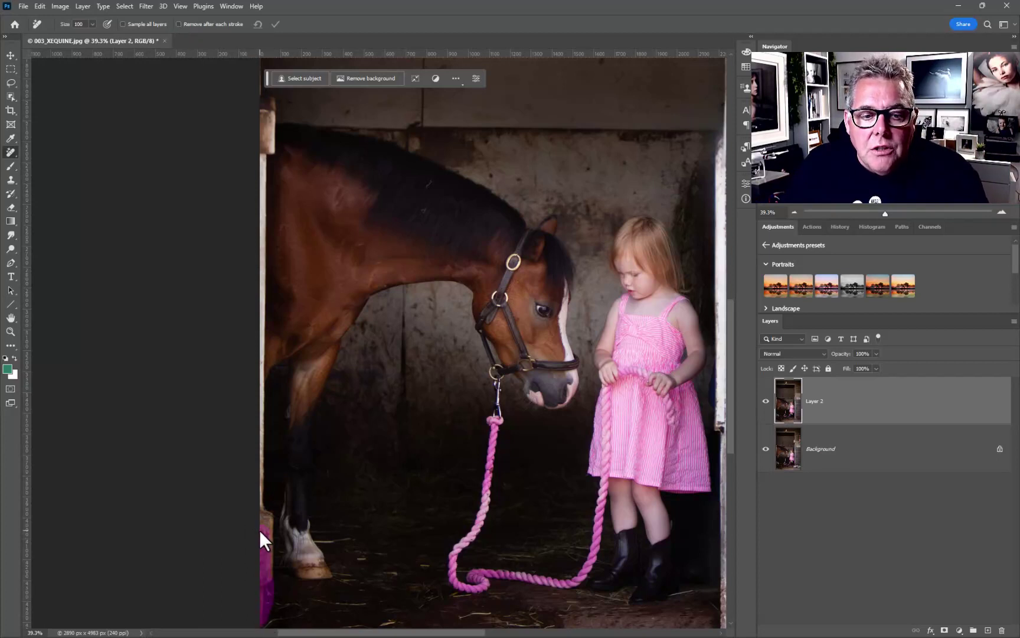
pyautogui.moveTo(263, 567); pyautogui.dragTo(257, 501)
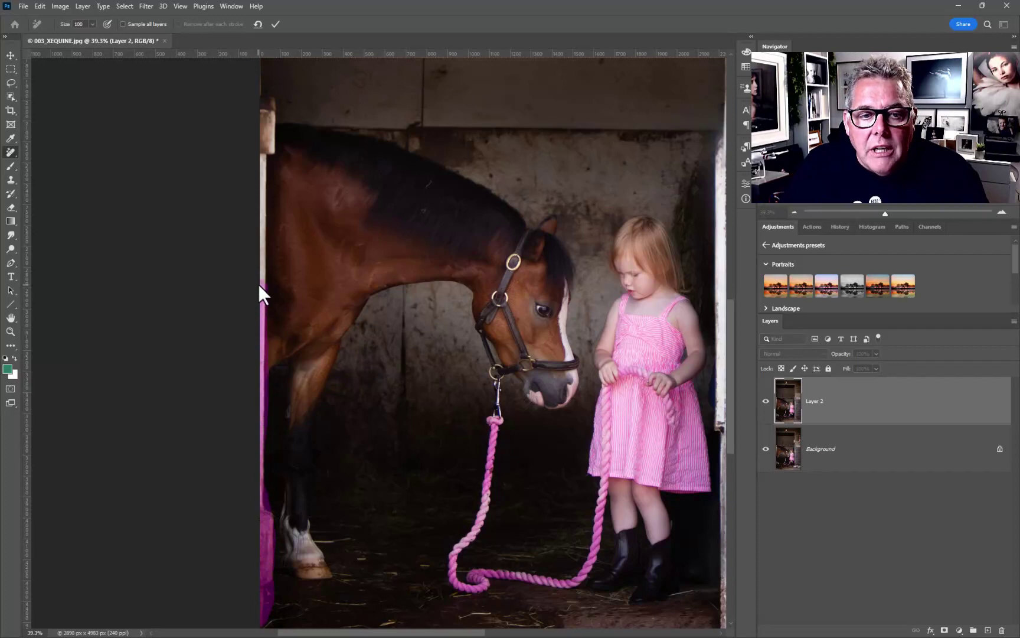
pyautogui.moveTo(294, 202)
pyautogui.mouseDown()
pyautogui.moveTo(292, 298)
pyautogui.moveTo(262, 337)
pyautogui.mouseUp()
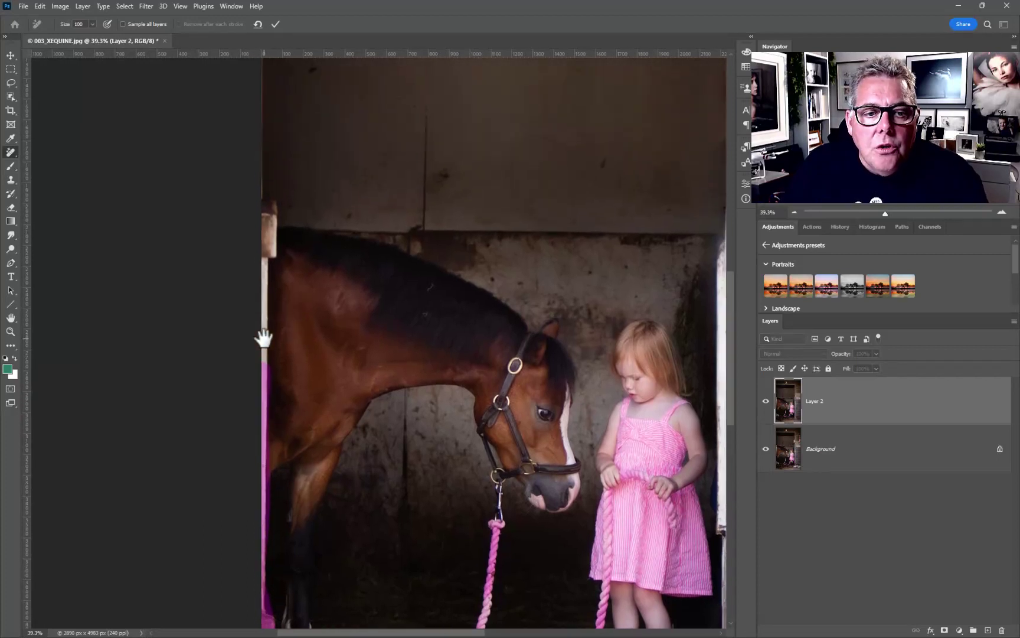
pyautogui.scroll(5, 262, 337)
pyautogui.moveTo(257, 399); pyautogui.dragTo(257, 139)
# - Extend the removal mask over the wooden block and up the thin door frame strip to the lintel
pyautogui.moveTo(298, 223); pyautogui.dragTo(303, 366)
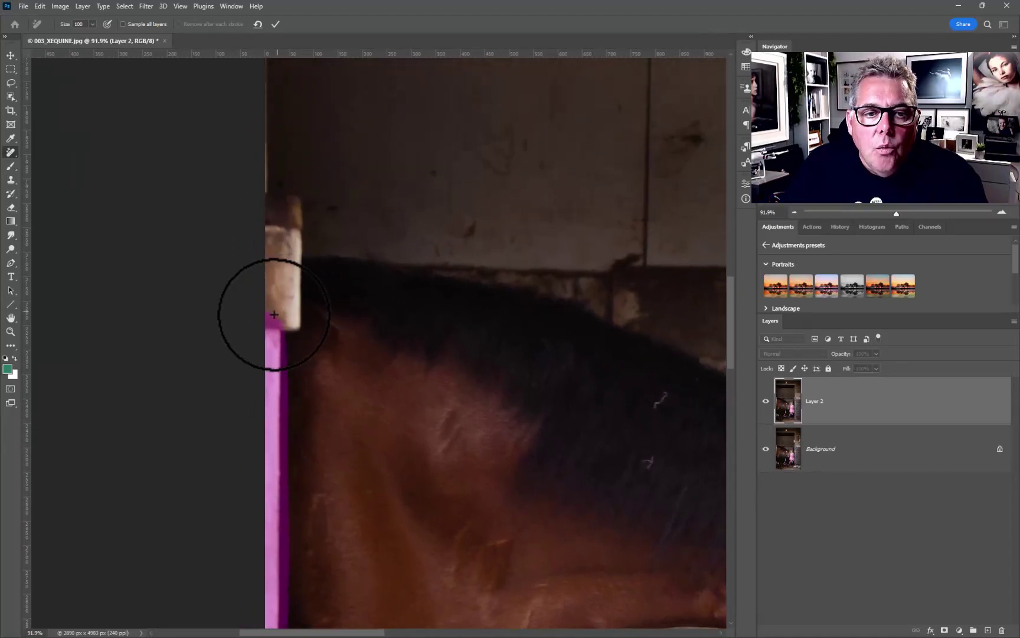
pyautogui.moveTo(273, 314)
pyautogui.mouseDown()
pyautogui.moveTo(284, 317)
pyautogui.moveTo(285, 221)
pyautogui.mouseUp()
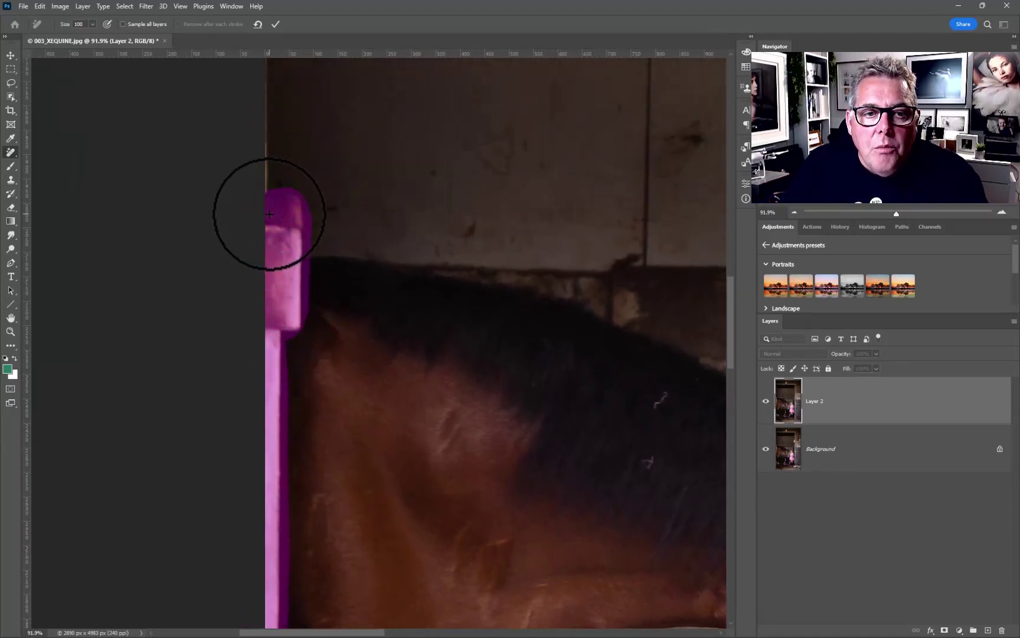
pyautogui.moveTo(296, 279)
pyautogui.mouseDown()
pyautogui.moveTo(287, 435)
pyautogui.moveTo(257, 255)
pyautogui.moveTo(255, 88)
pyautogui.mouseUp()
pyautogui.moveTo(255, 264); pyautogui.dragTo(255, 611)
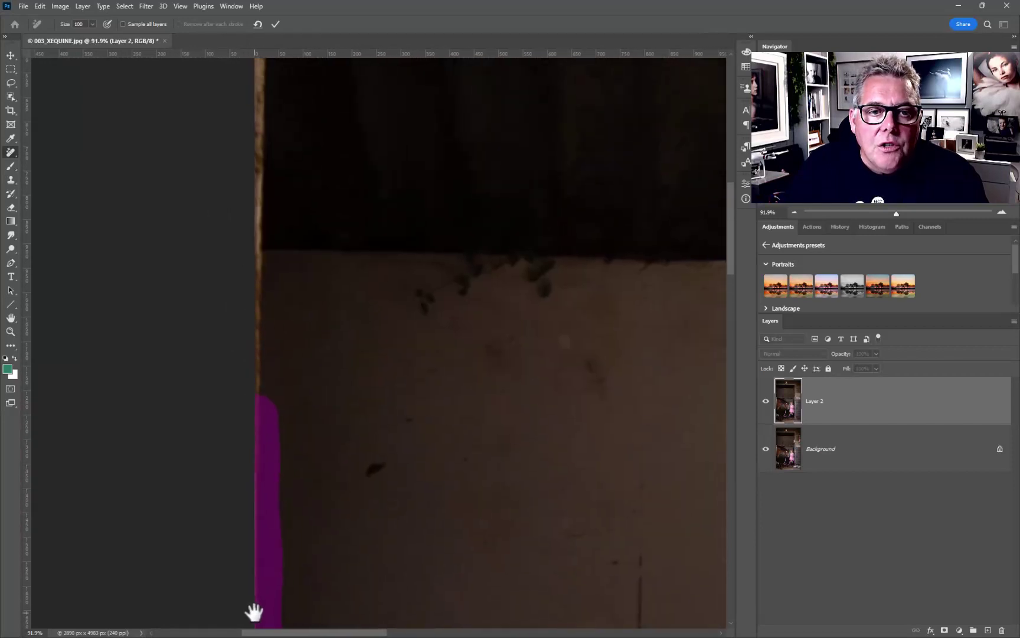
pyautogui.moveTo(258, 439); pyautogui.dragTo(256, 48)
pyautogui.moveTo(261, 198); pyautogui.dragTo(243, 444)
# - Paint over the number 18 sign above the doorway and apply the removal to all masked areas
pyautogui.moveTo(533, 379); pyautogui.dragTo(160, 444)
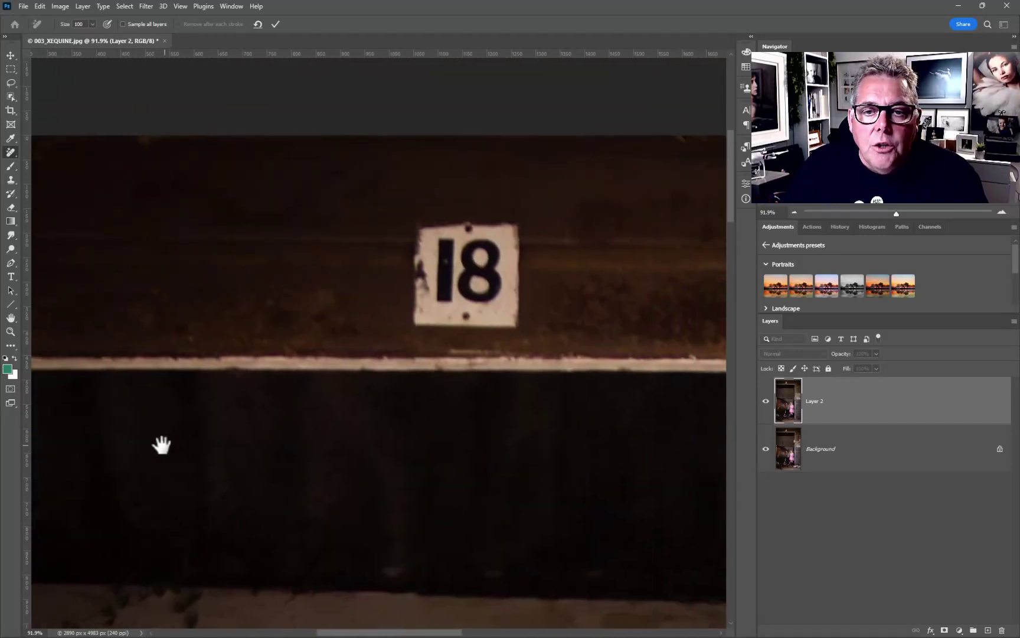
pyautogui.moveTo(404, 241)
pyautogui.mouseDown()
pyautogui.moveTo(520, 242)
pyautogui.moveTo(437, 246)
pyautogui.moveTo(458, 261)
pyautogui.moveTo(384, 271)
pyautogui.moveTo(419, 287)
pyautogui.moveTo(429, 318)
pyautogui.moveTo(469, 318)
pyautogui.moveTo(498, 282)
pyautogui.mouseUp()
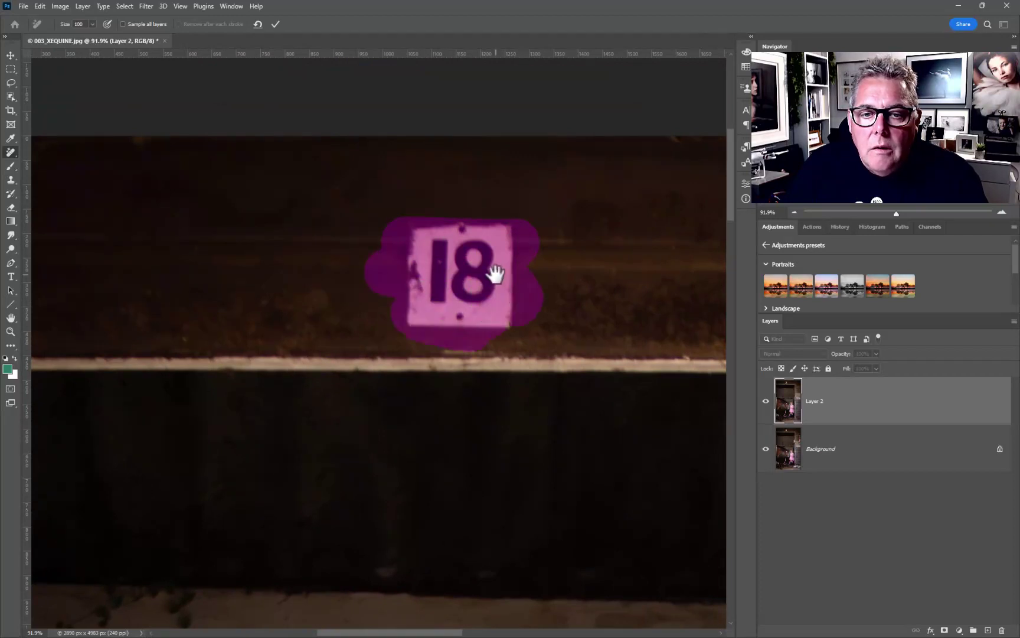
pyautogui.scroll(-4, 434, 266)
pyautogui.scroll(-2, 435, 268)
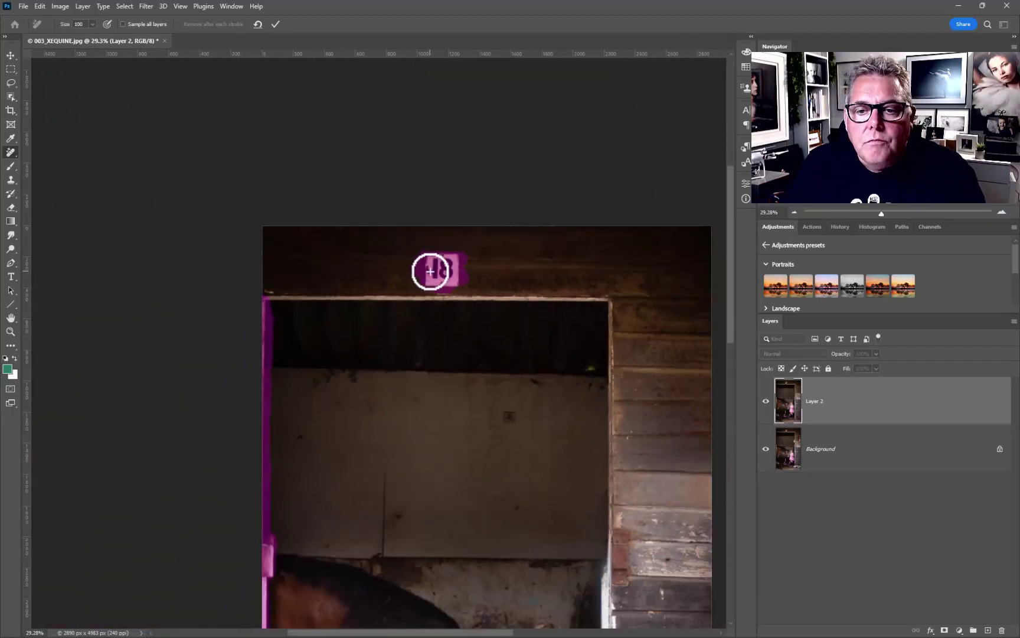
pyautogui.moveTo(397, 472); pyautogui.dragTo(351, 314)
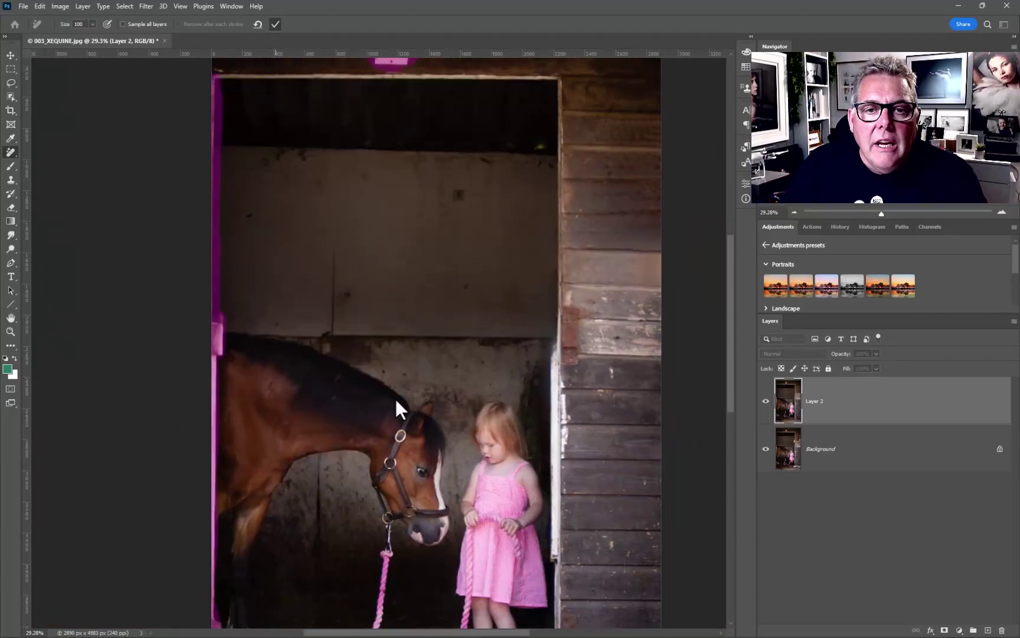
pyautogui.press('Return')
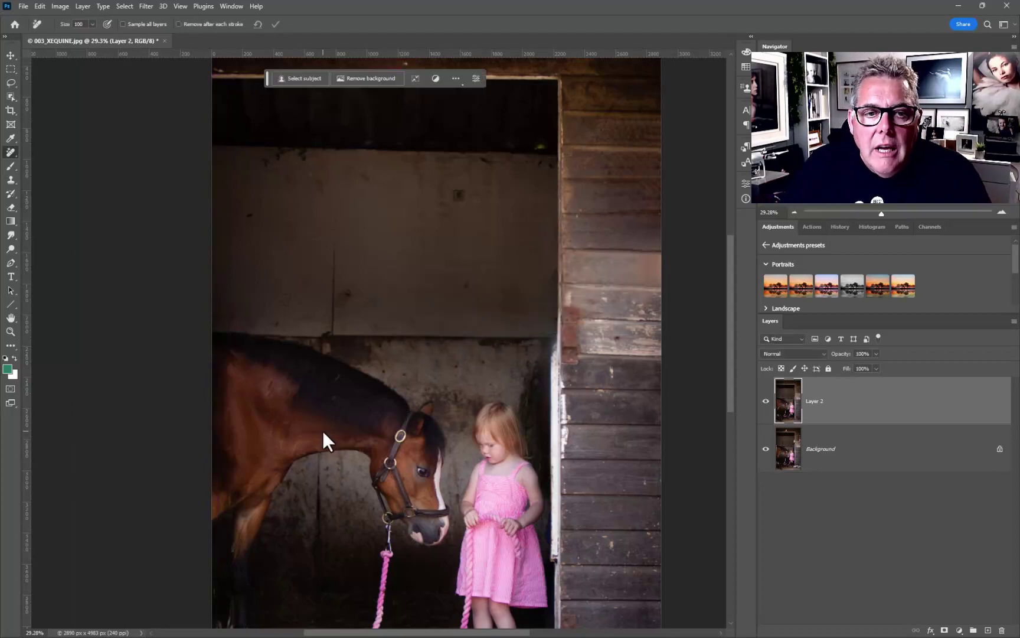
# - Remove the bright speck left on the beam above the doorway, with Sample all layers turned on
pyautogui.moveTo(356, 231)
pyautogui.mouseDown()
pyautogui.moveTo(353, 460)
pyautogui.moveTo(394, 335)
pyautogui.mouseUp()
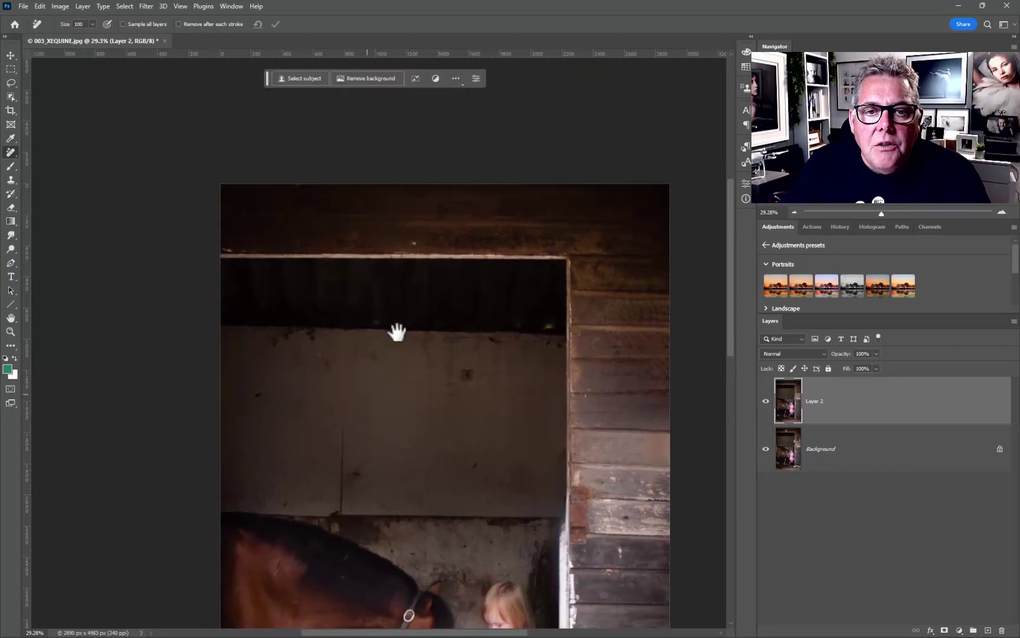
pyautogui.scroll(5, 435, 242)
pyautogui.click(388, 249)
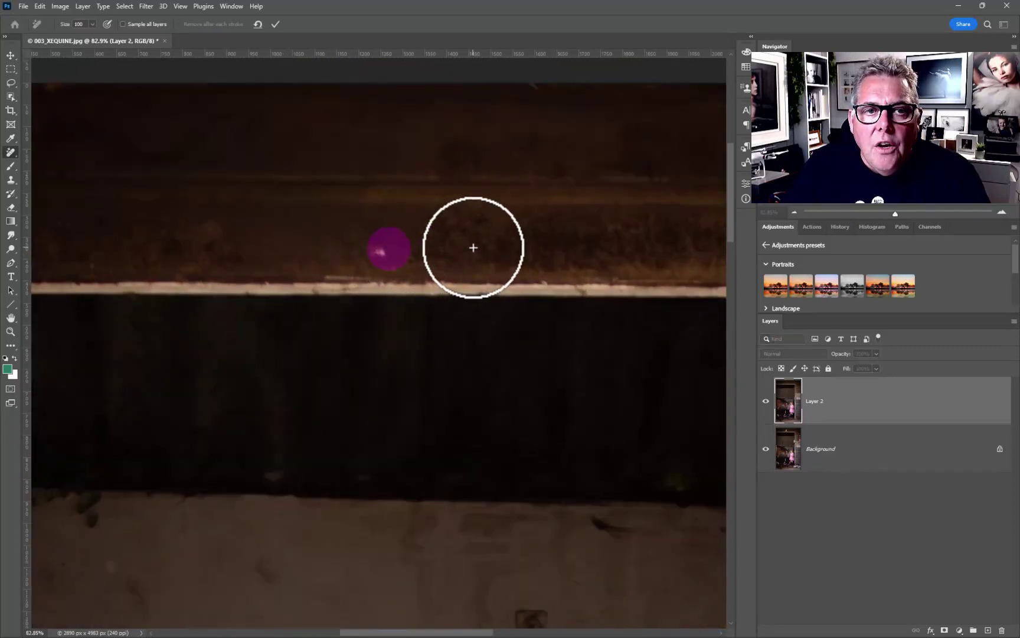
pyautogui.click(129, 22)
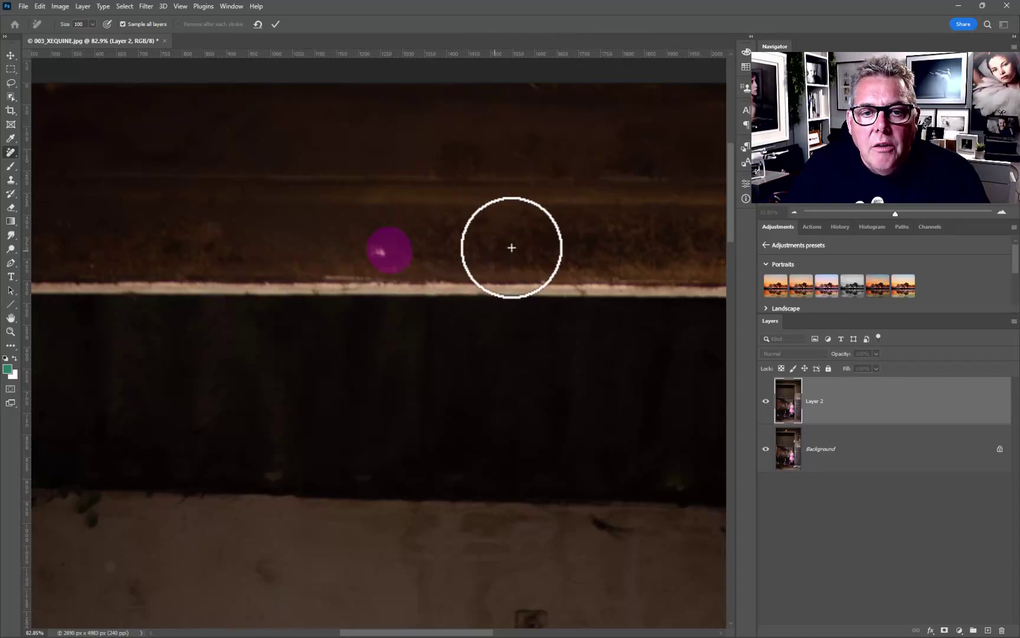
pyautogui.click(278, 26)
# - Remove the small square fitting from the upper back wall and turn off Sample all layers
pyautogui.moveTo(478, 446); pyautogui.dragTo(450, 173)
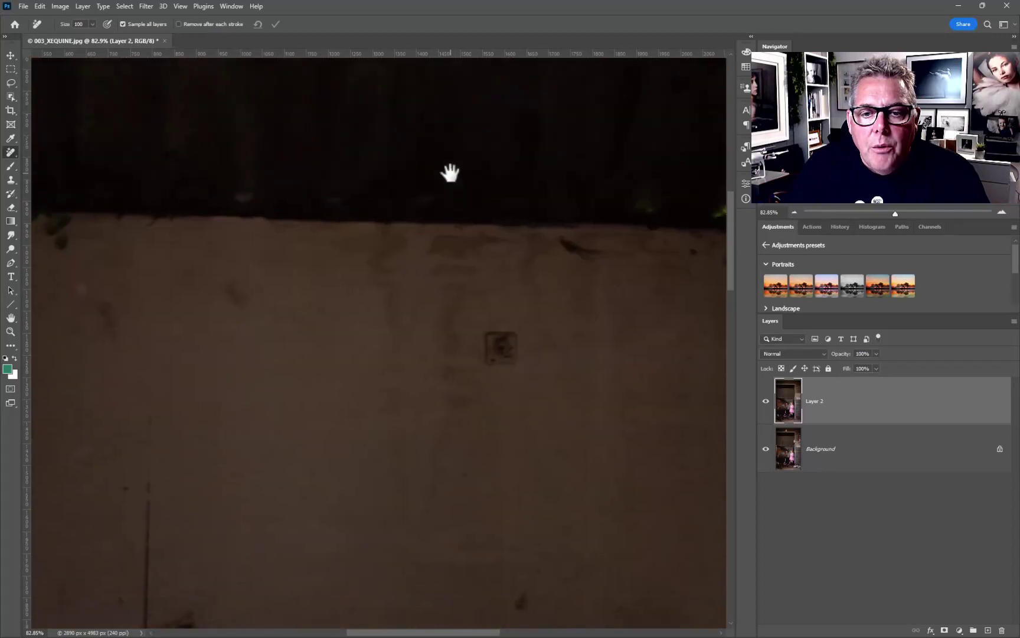
pyautogui.moveTo(487, 360)
pyautogui.mouseDown()
pyautogui.moveTo(513, 345)
pyautogui.moveTo(505, 354)
pyautogui.moveTo(487, 343)
pyautogui.mouseUp()
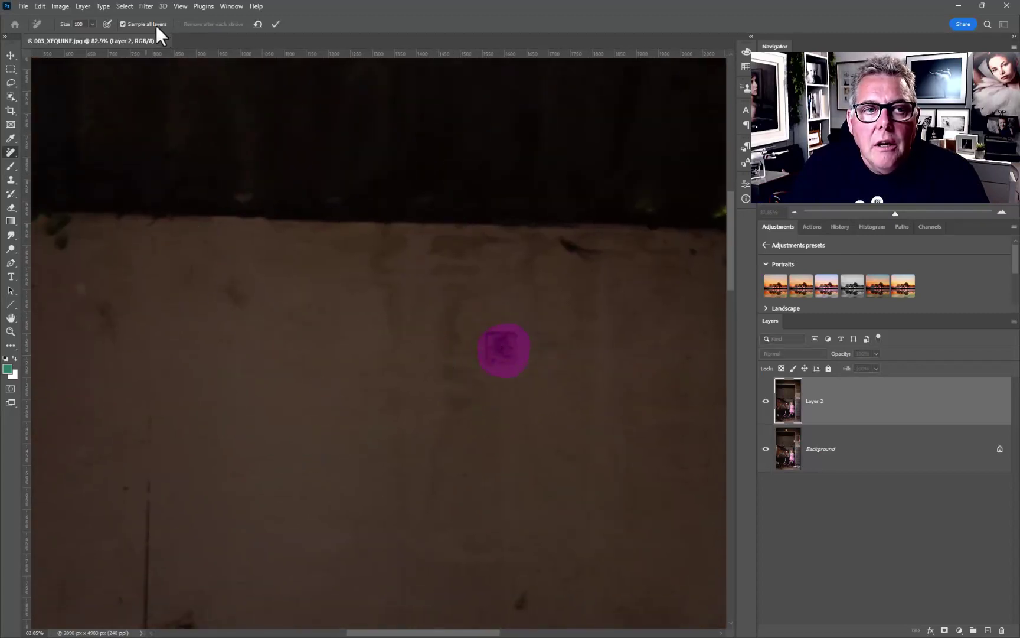
pyautogui.click(275, 24)
# - Mask the vertical panel joint and the three dark marks around it on the back wall and remove them together
pyautogui.moveTo(337, 465); pyautogui.dragTo(413, 220)
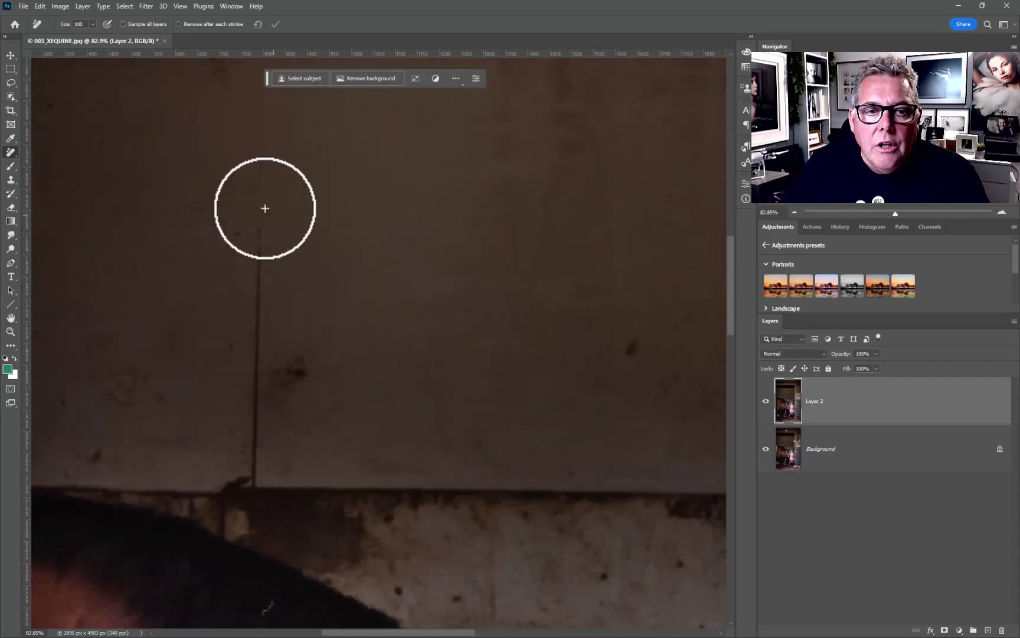
pyautogui.moveTo(263, 162)
pyautogui.mouseDown()
pyautogui.moveTo(246, 297)
pyautogui.moveTo(256, 467)
pyautogui.mouseUp()
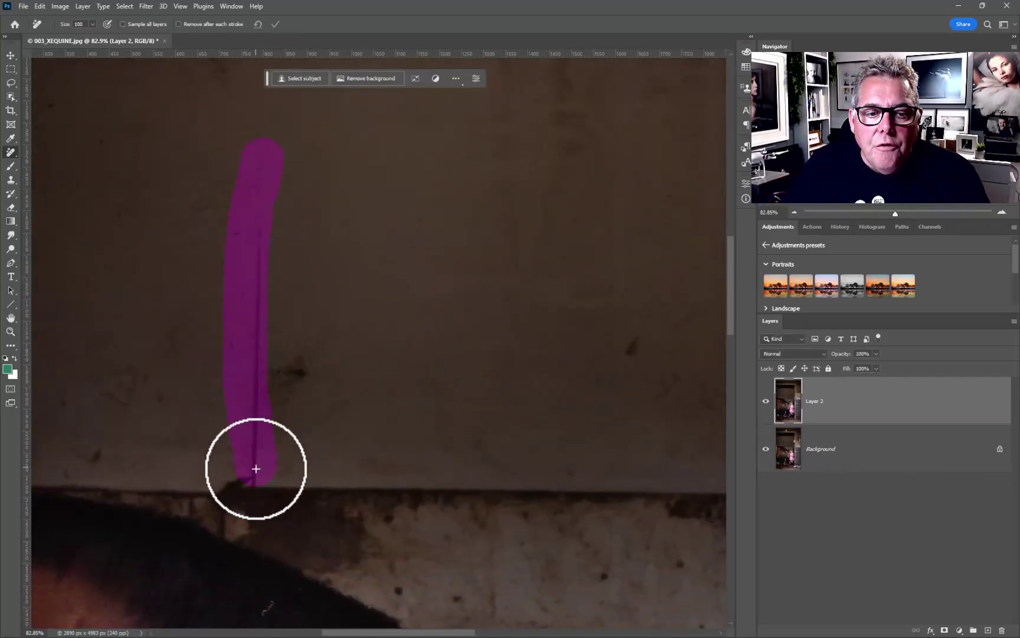
pyautogui.moveTo(285, 394); pyautogui.dragTo(301, 339)
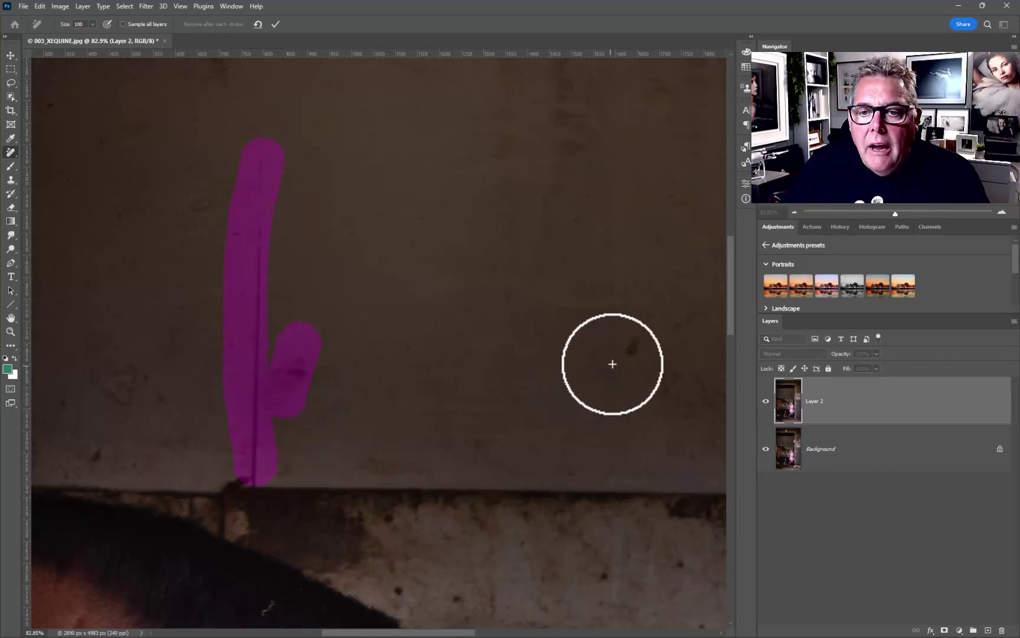
pyautogui.moveTo(612, 364); pyautogui.dragTo(624, 342)
pyautogui.moveTo(152, 381)
pyautogui.mouseDown()
pyautogui.moveTo(128, 397)
pyautogui.moveTo(146, 371)
pyautogui.mouseUp()
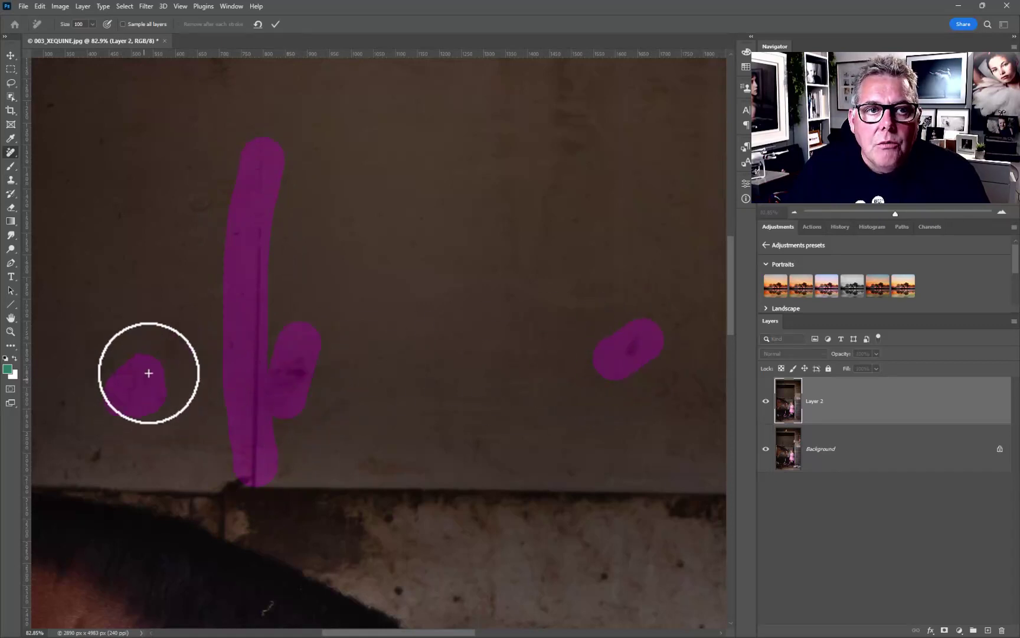
pyautogui.click(276, 25)
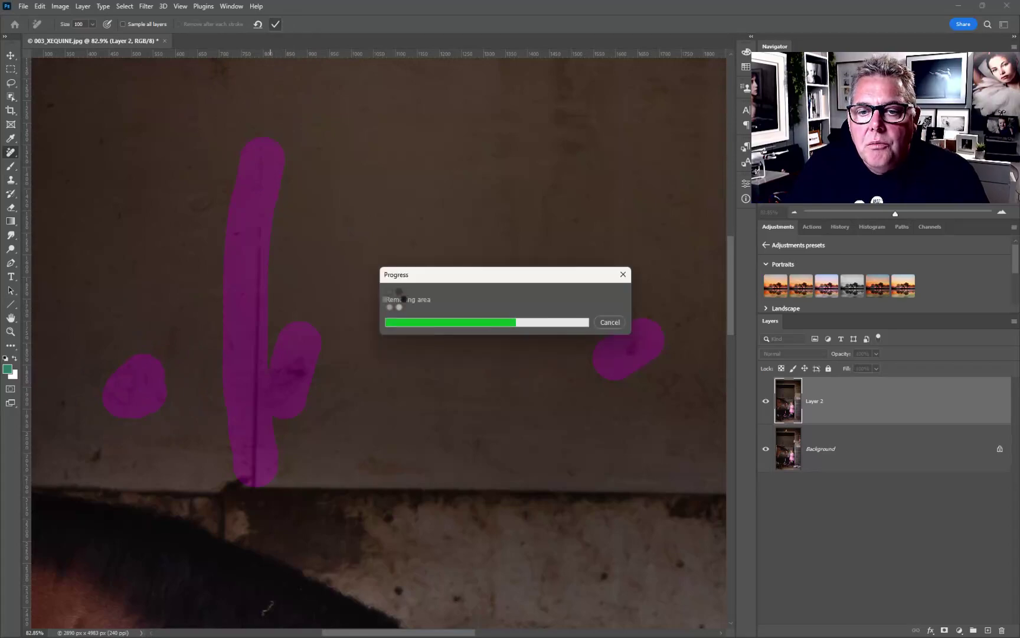
# - Compare the retouched photo with the original by toggling the visibility of Layer 2
pyautogui.scroll(-5, 384, 298)
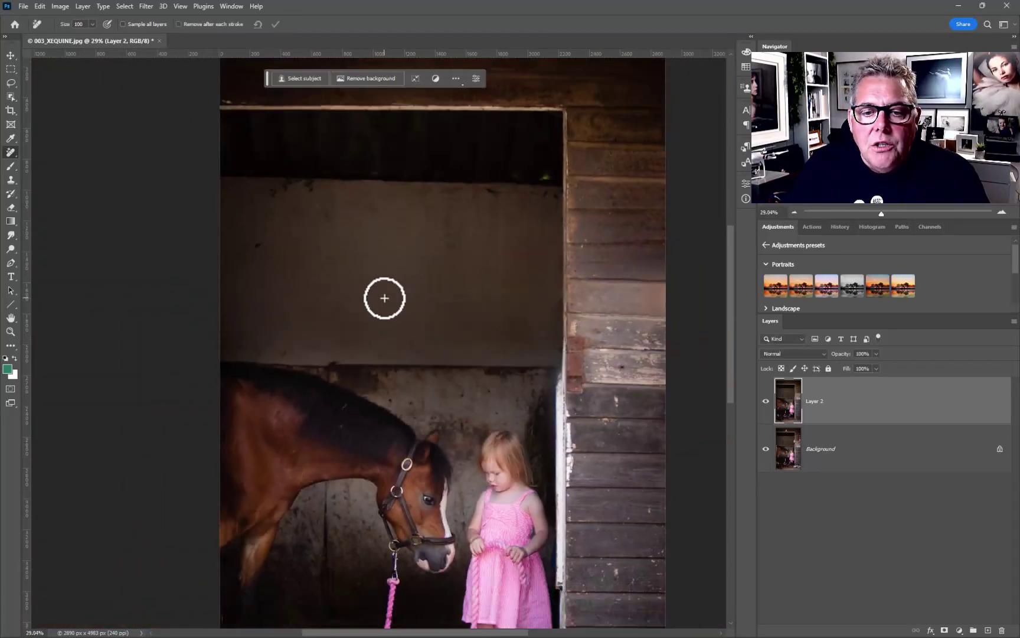
pyautogui.moveTo(383, 401); pyautogui.dragTo(370, 289)
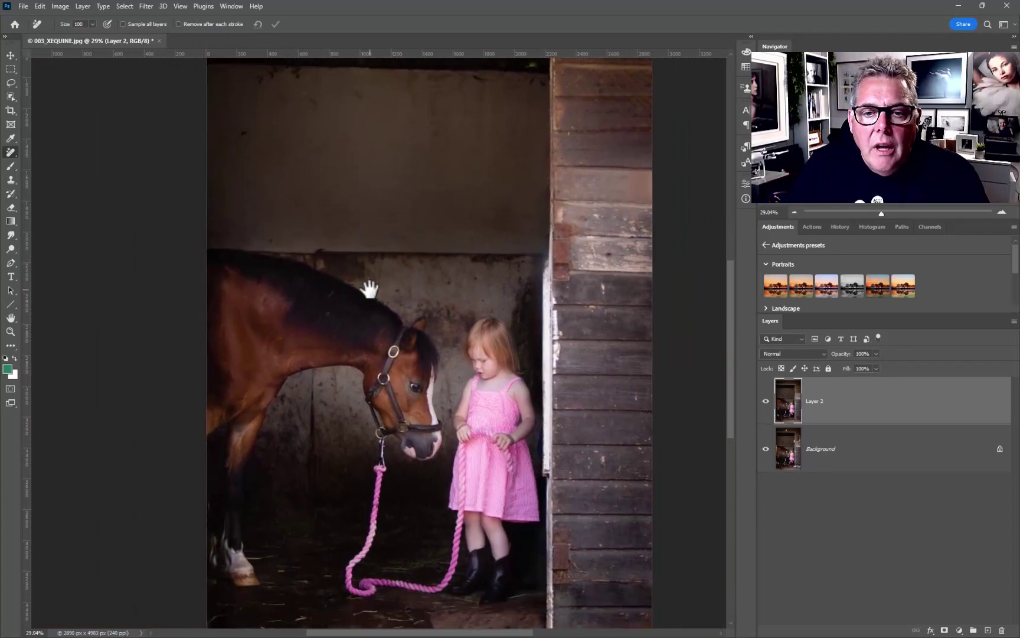
pyautogui.scroll(-1, 370, 290)
pyautogui.moveTo(356, 275); pyautogui.dragTo(377, 317)
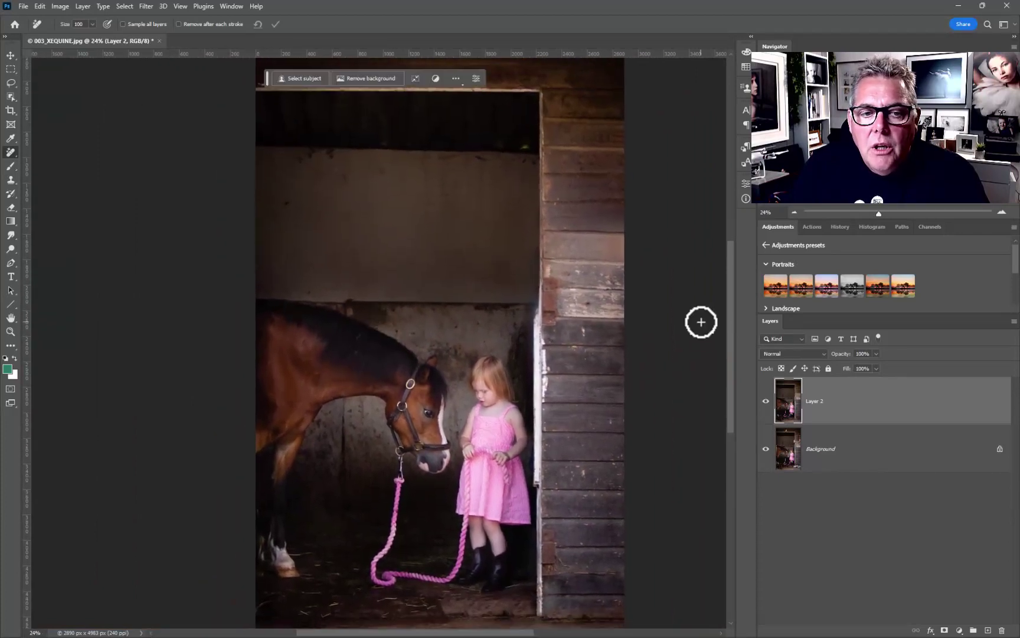
pyautogui.click(767, 401)
pyautogui.click(766, 402)
pyautogui.click(767, 401)
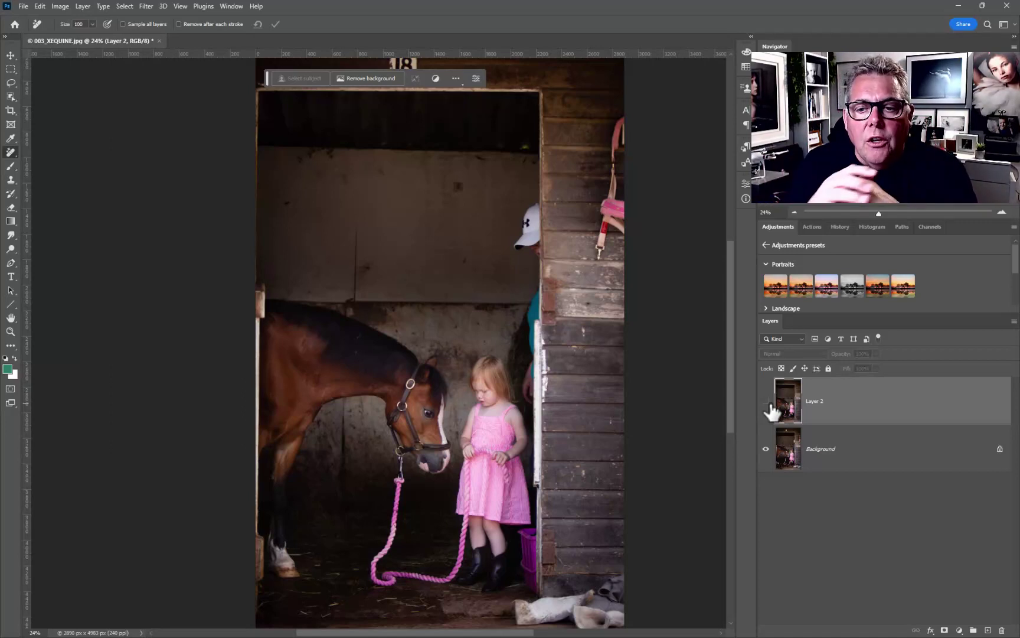
pyautogui.click(766, 402)
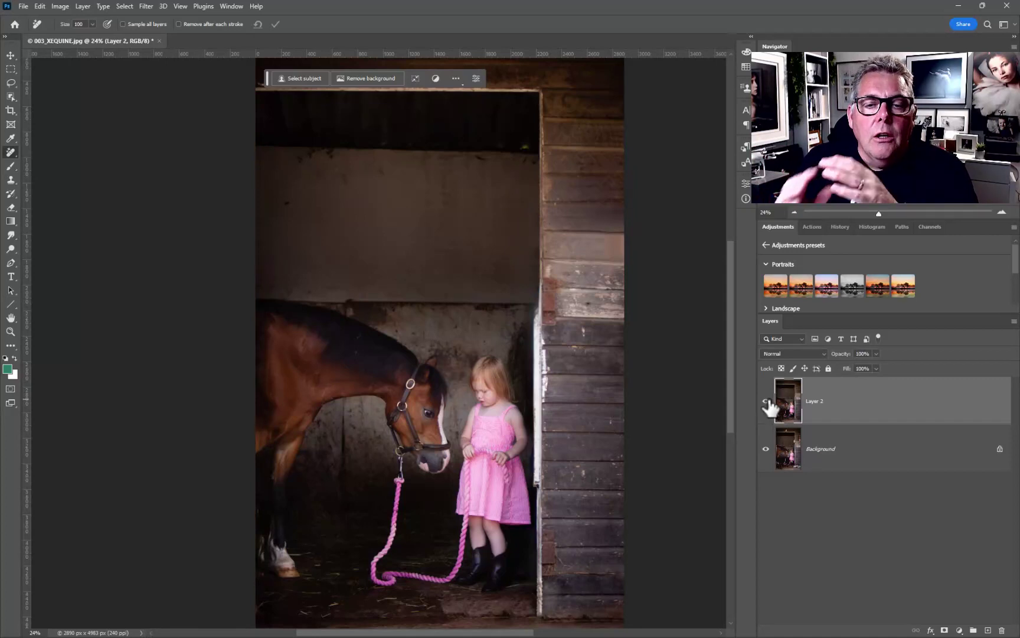